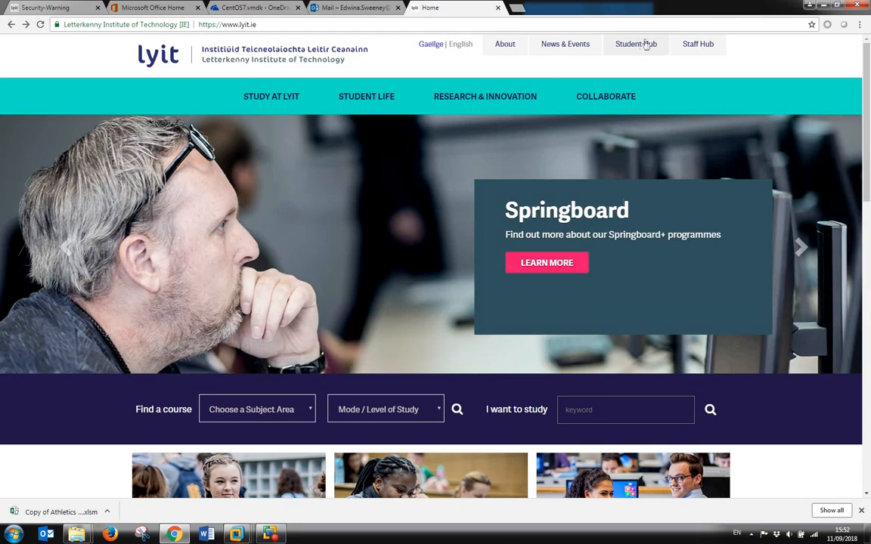
Go from Student Hub to the Software page and follow the VMware 'here' link.
click(635, 47)
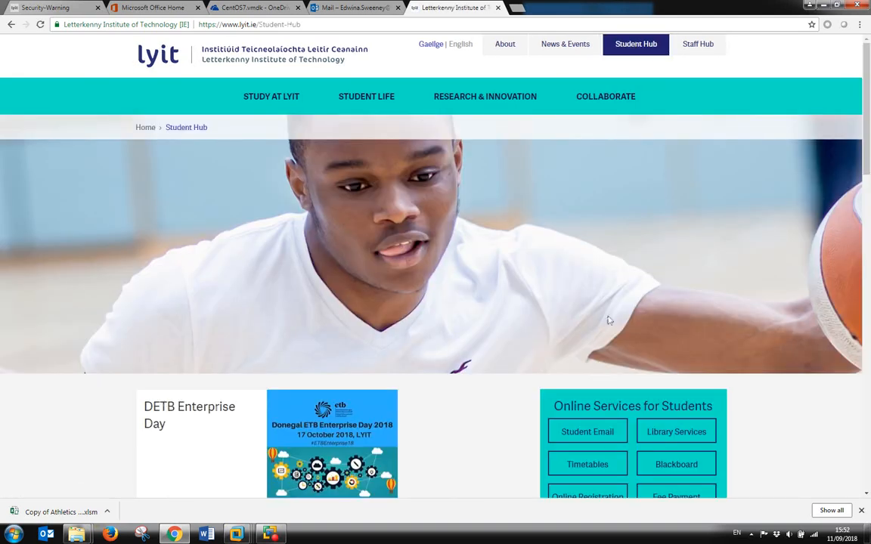
scroll(575, 302, down, 3)
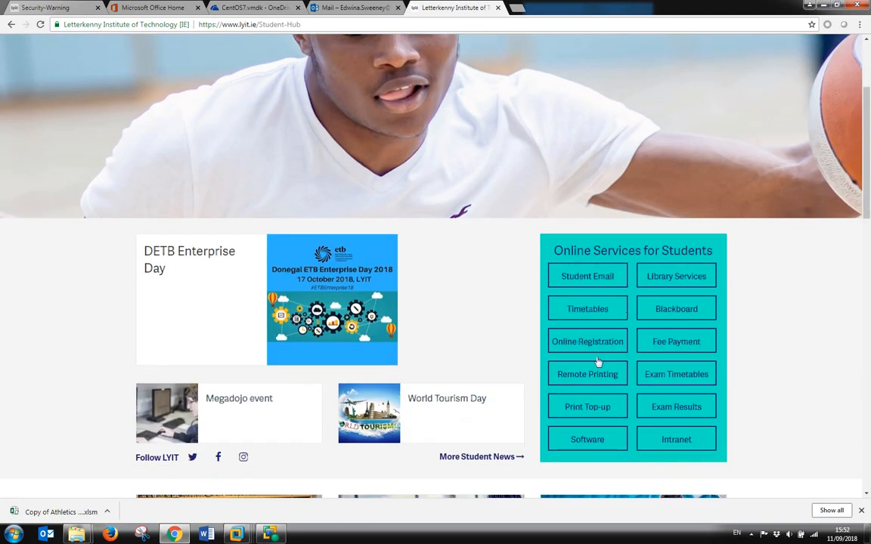
click(587, 440)
scroll(587, 446, down, 3)
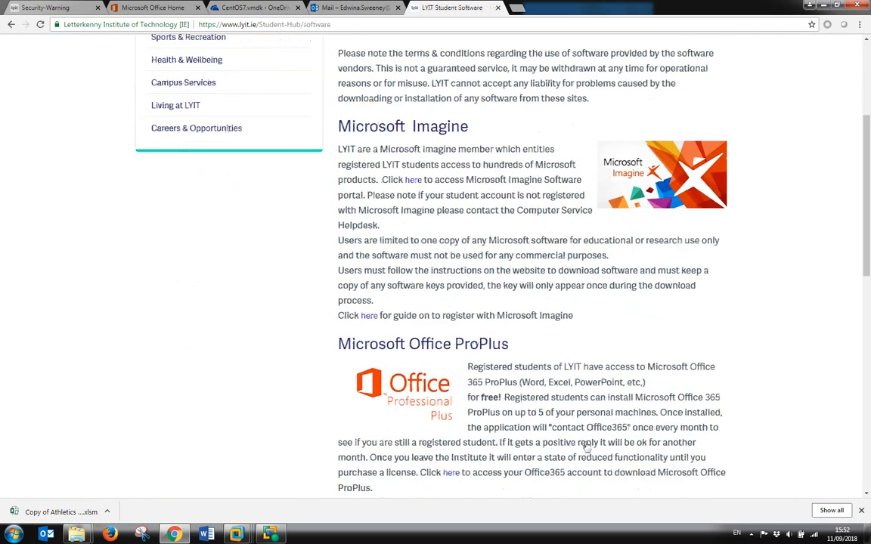
scroll(587, 446, down, 4)
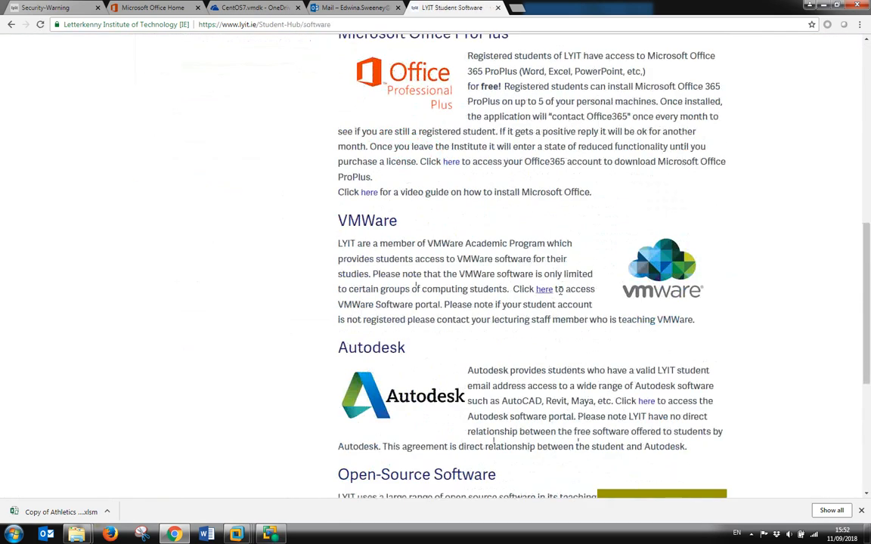
click(549, 291)
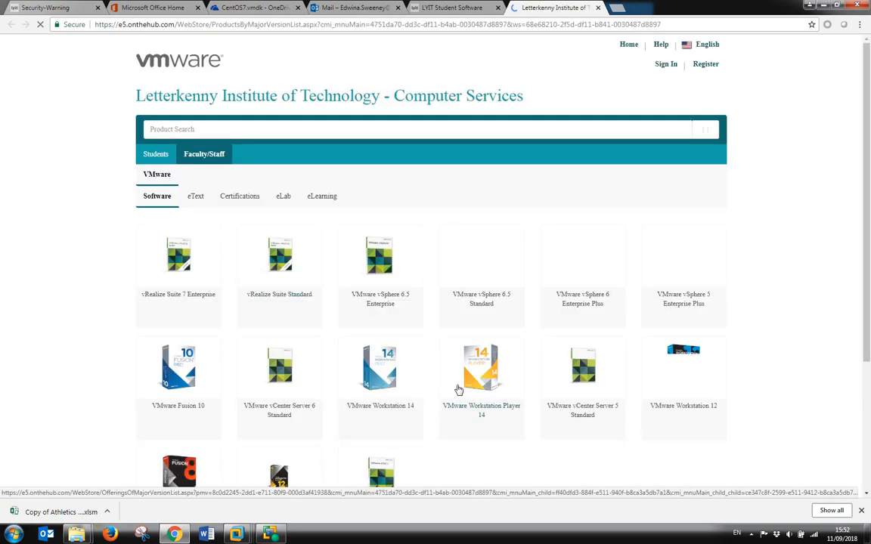
click(458, 390)
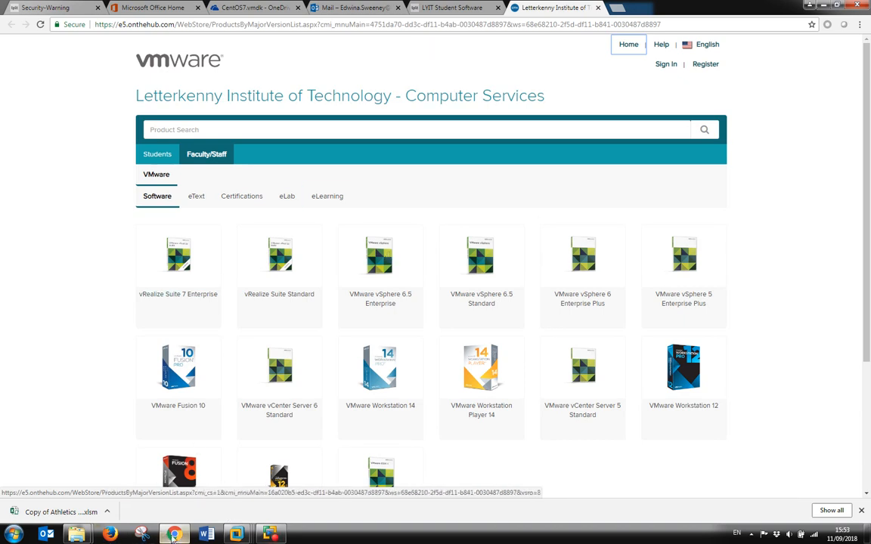
mouse_move(237, 535)
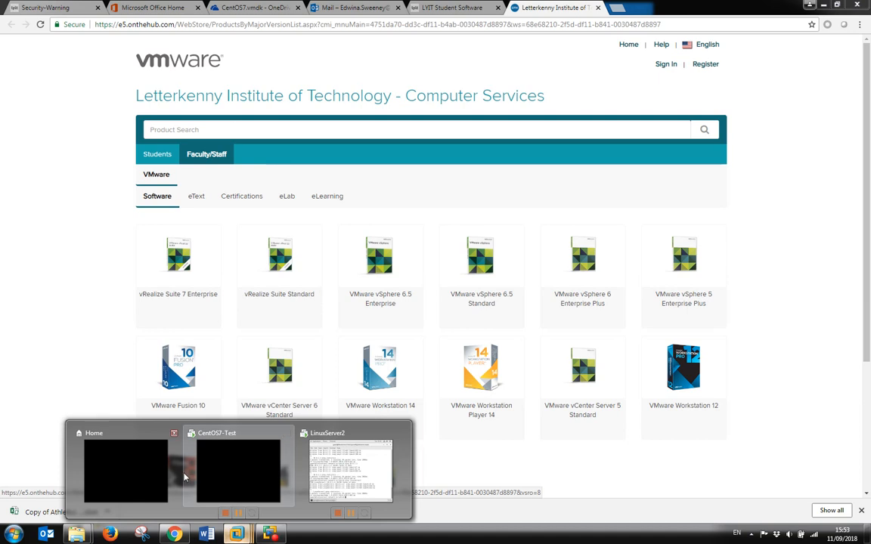
Bring VMware Workstation forward, enlarge its window, and launch Create a New Virtual Machine.
click(125, 486)
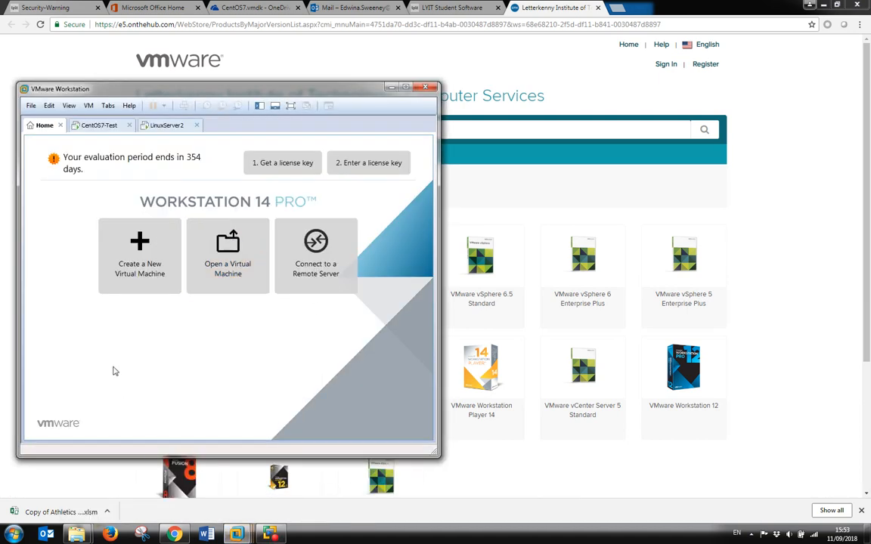
drag(437, 455, 557, 458)
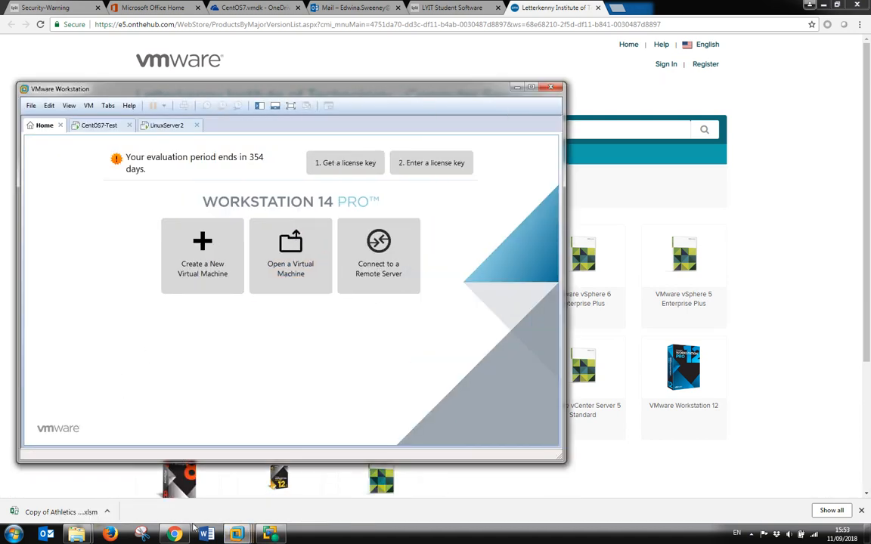
click(205, 277)
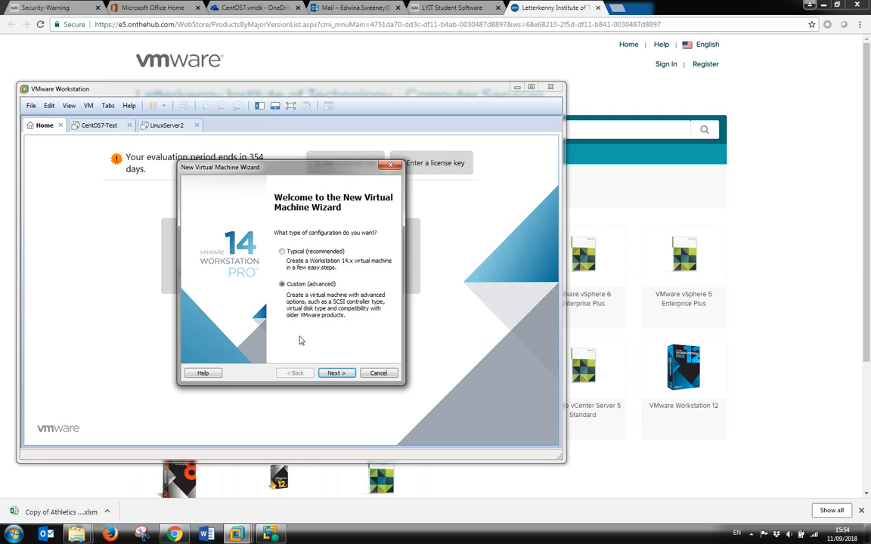
Accept Custom setup, Workstation 14.x compatibility and installing the operating system later.
click(344, 374)
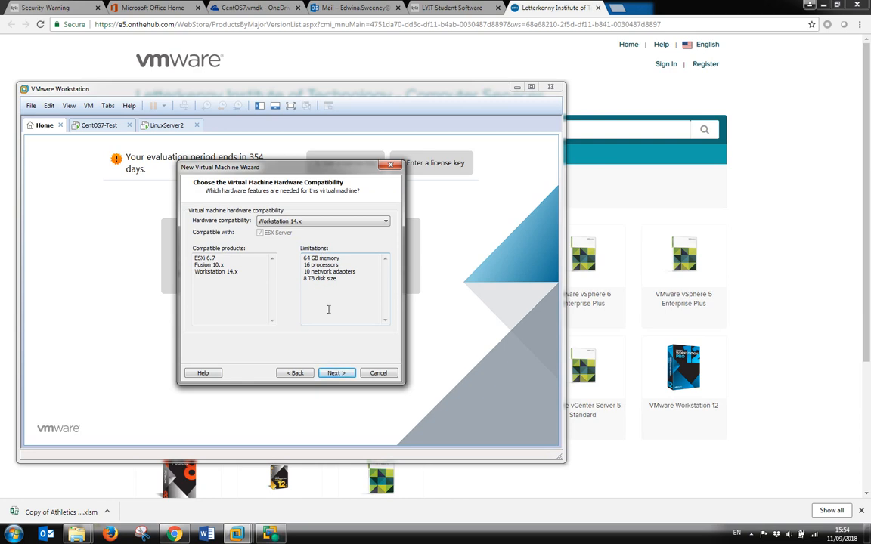
click(342, 374)
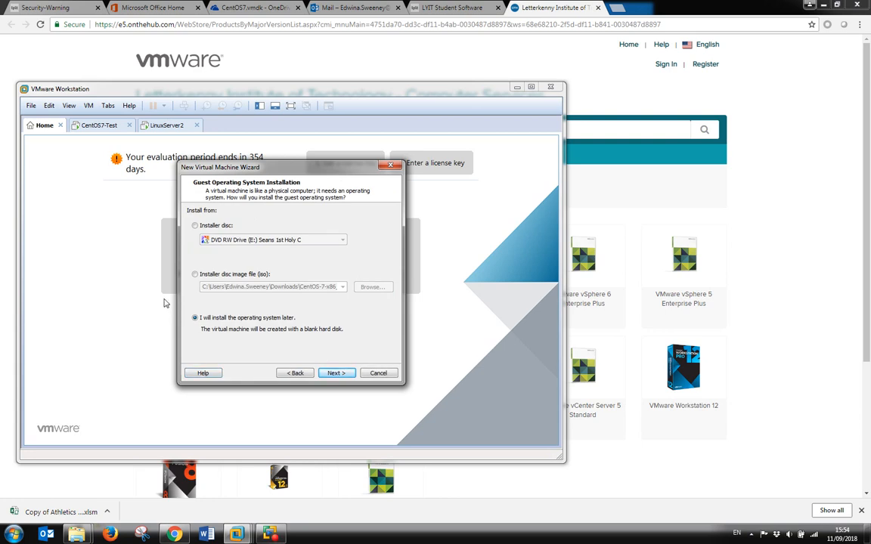
click(344, 374)
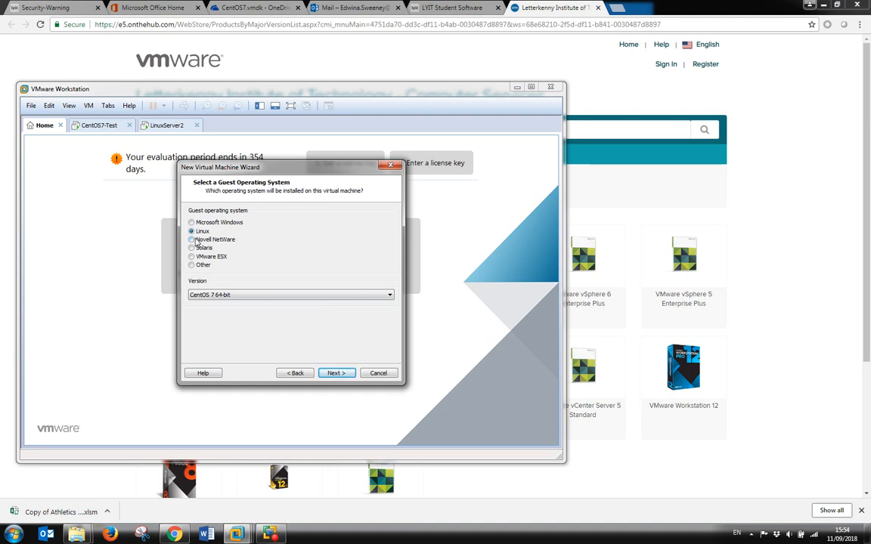
click(345, 374)
Set the guest OS to Linux, CentOS 7 64-bit, and continue to naming.
click(292, 317)
click(256, 298)
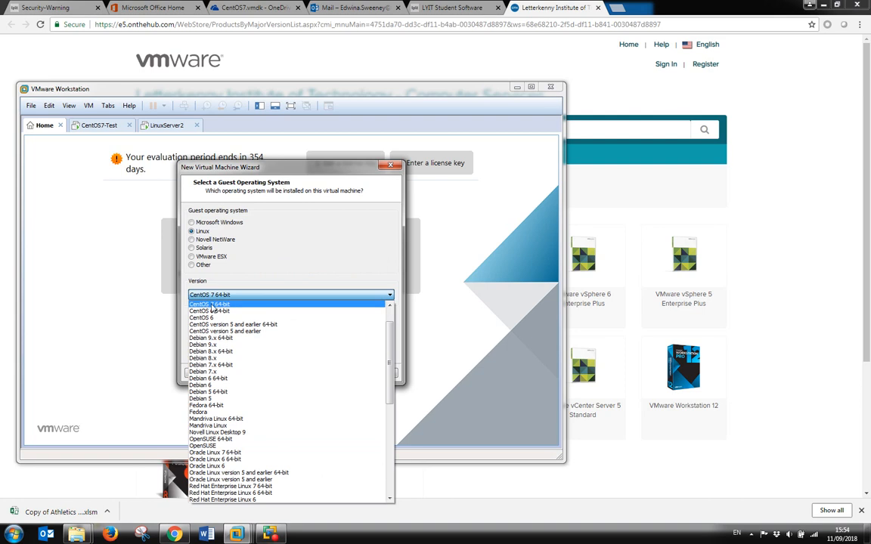
click(220, 305)
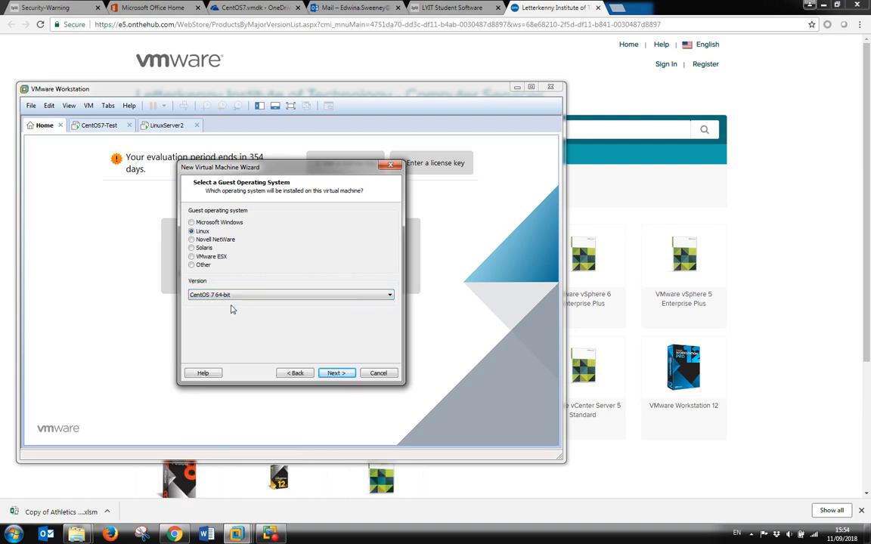
click(336, 373)
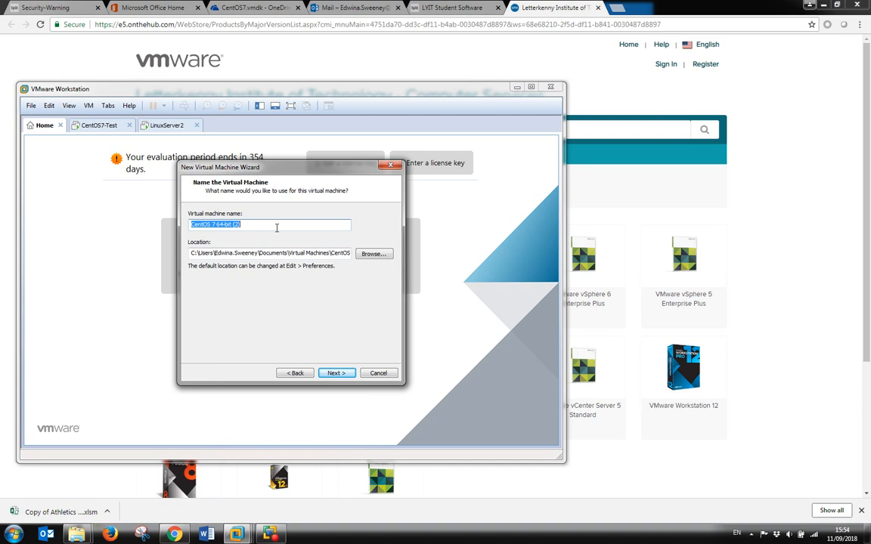
Name the virtual machine LinuxServer1-CentOS7 and continue to processor settings.
text(LinuxServer1-CentOS7)
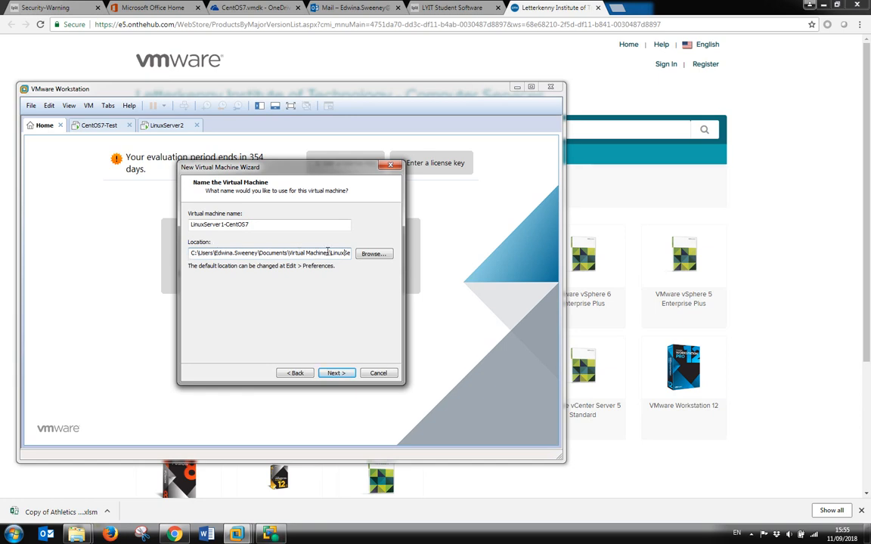
click(344, 375)
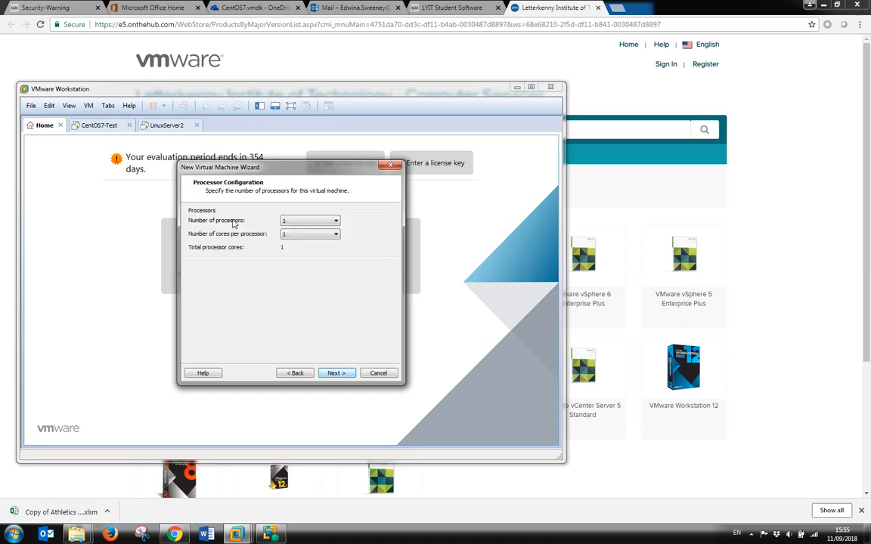
Give the virtual machine 2 cores per processor.
click(330, 234)
click(314, 254)
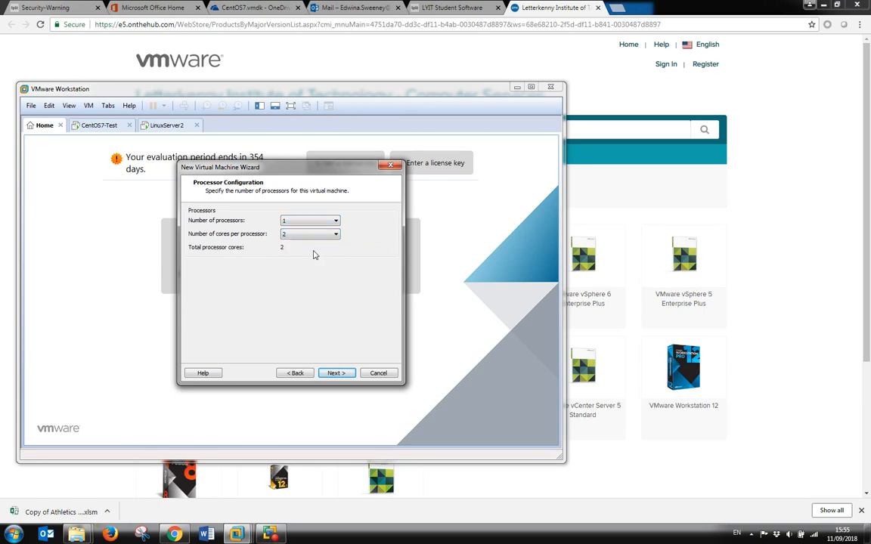
click(336, 373)
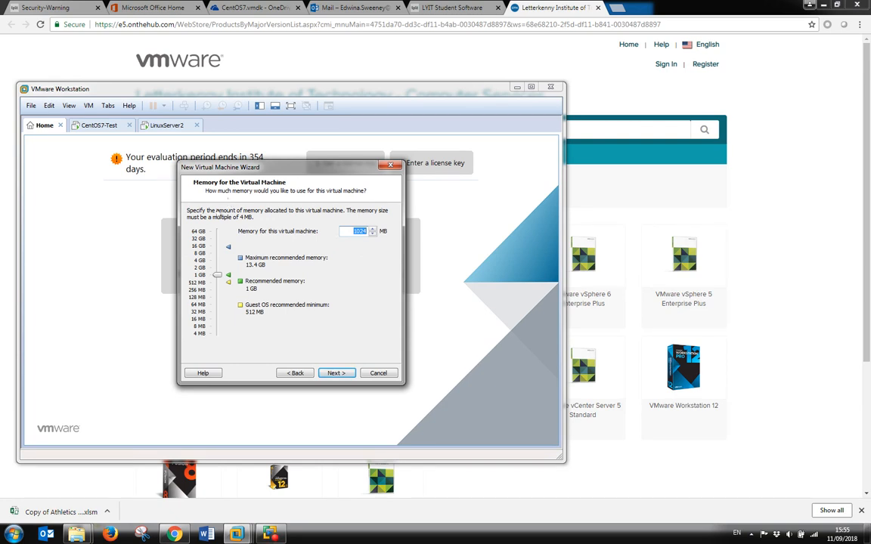
Set the virtual machine's memory to 4096 MB.
drag(217, 274, 216, 263)
mouse_move(217, 260)
mouse_down()
mouse_move(217, 271)
mouse_move(217, 261)
mouse_up()
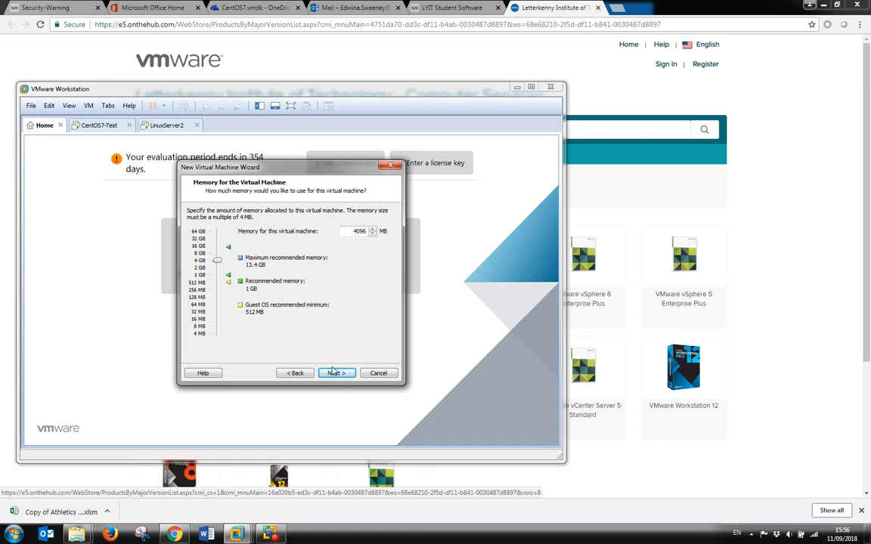
click(341, 375)
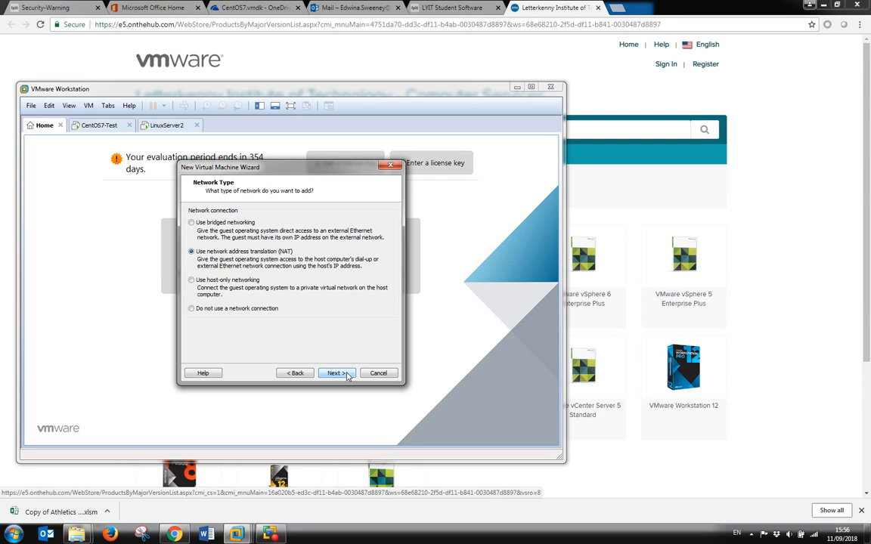
Accept NAT networking, LSI Logic controller, SCSI disk type and a new virtual disk.
click(347, 375)
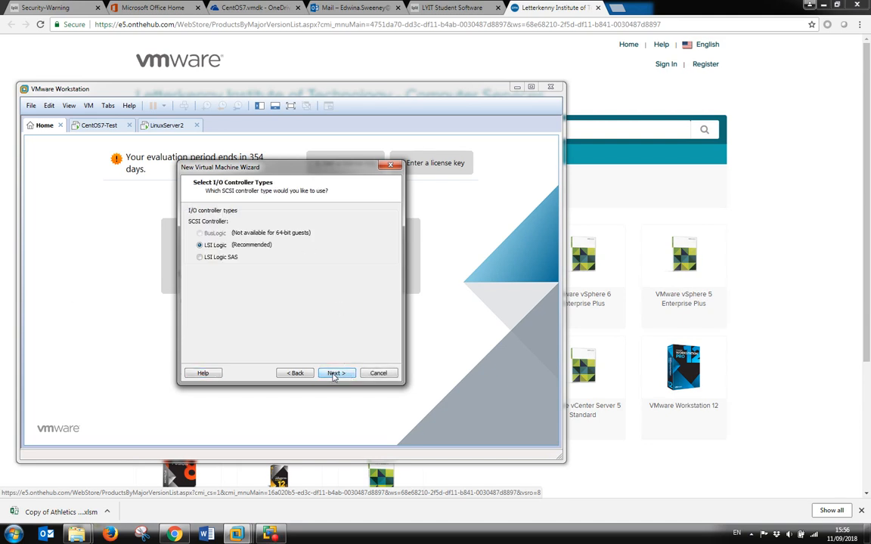
click(335, 373)
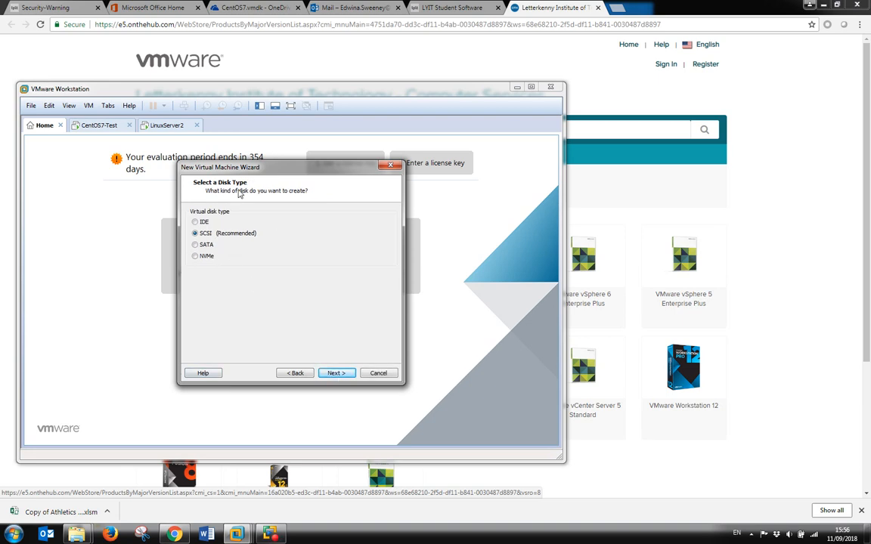
click(340, 378)
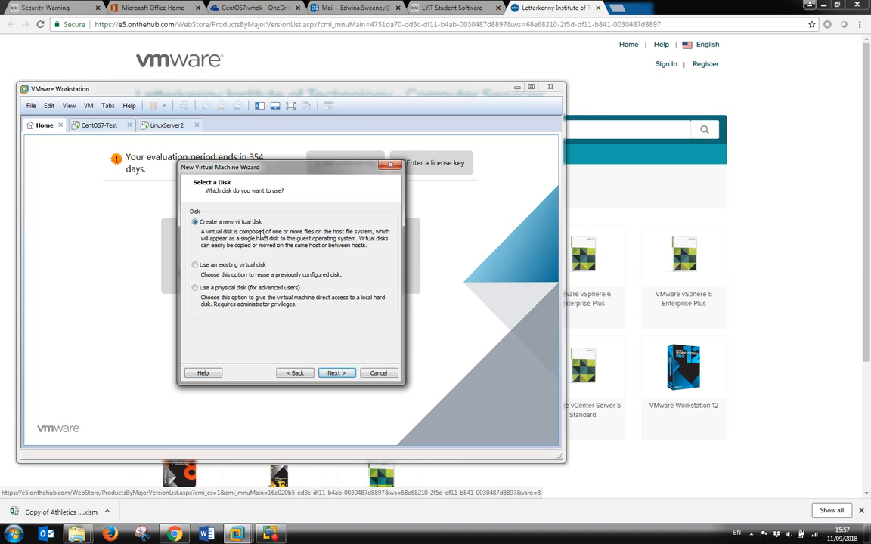
click(337, 374)
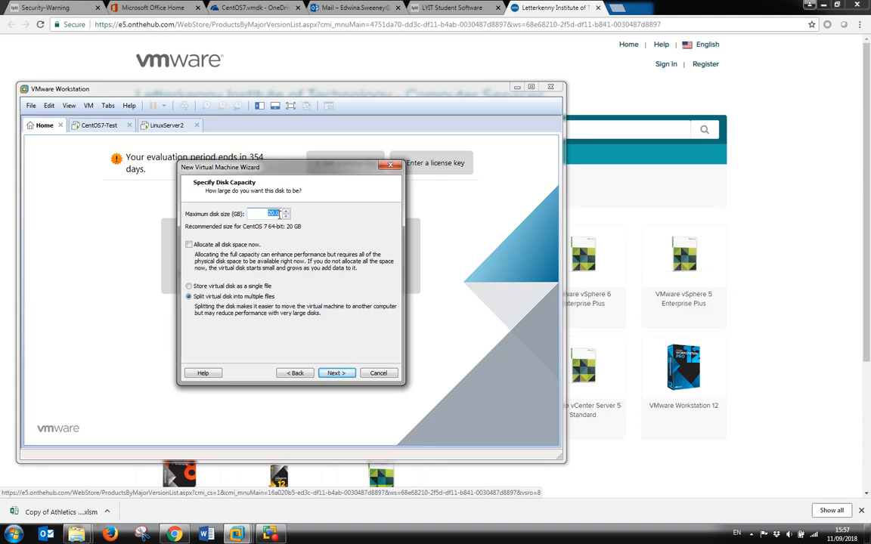
Make a 40 GB single-file disk named LinuxServer1-CentOS7.vmdk.
text(40)
click(189, 287)
click(337, 373)
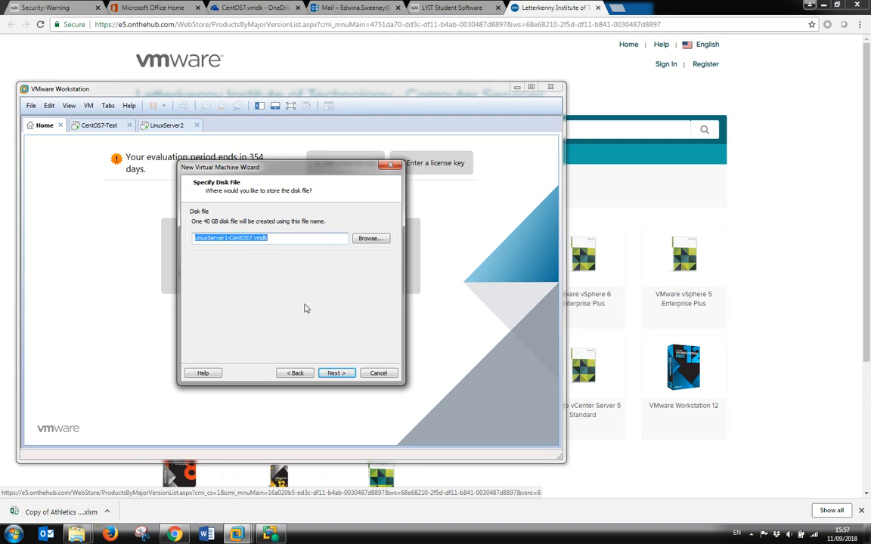
click(337, 374)
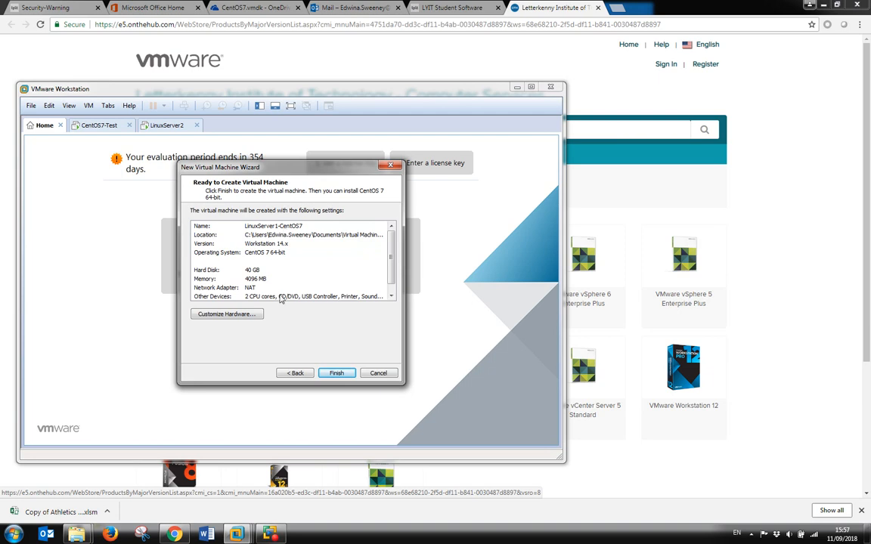
Point the CD/DVD drive at CentOS-7-x86_64-DVD-1804.iso from the Downloads folder.
click(237, 315)
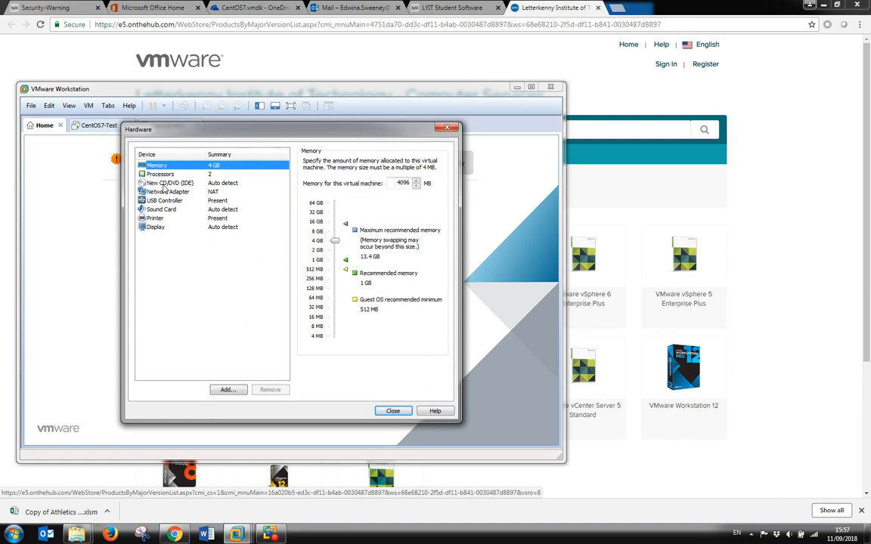
click(163, 184)
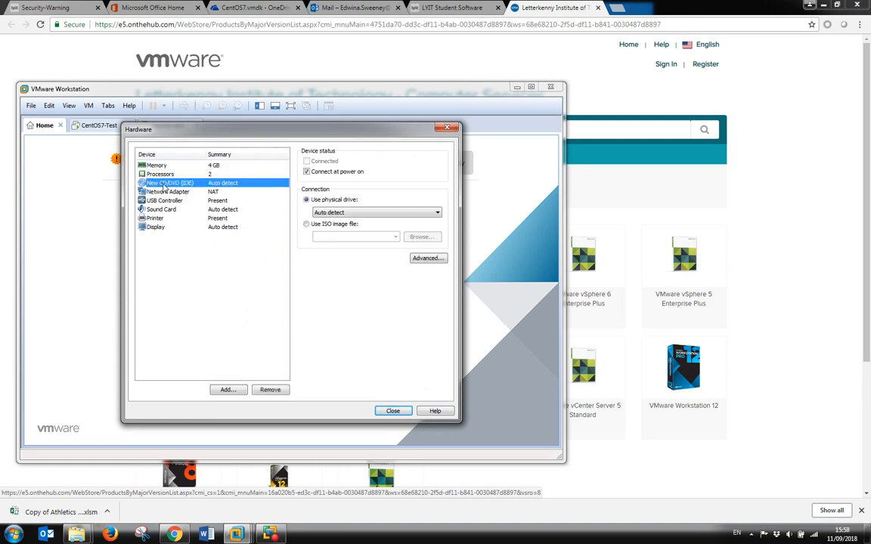
click(306, 225)
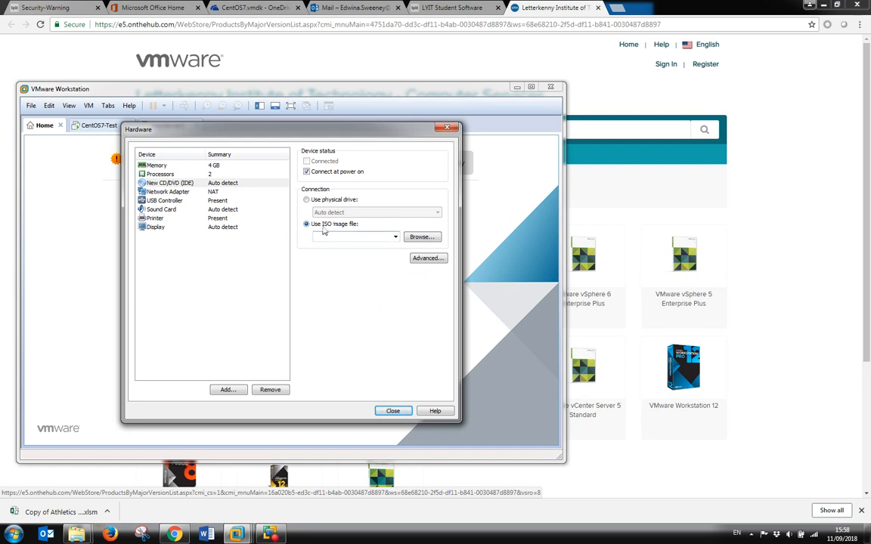
click(423, 238)
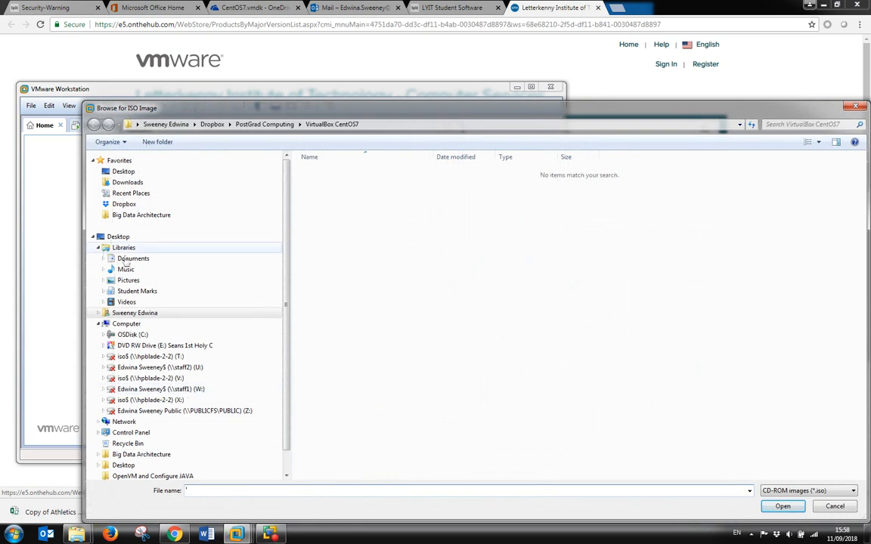
click(124, 183)
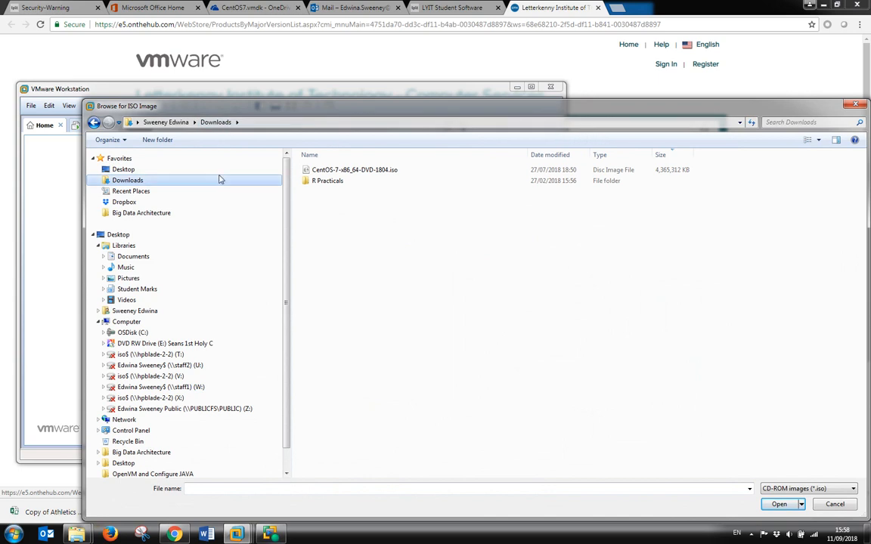
click(371, 172)
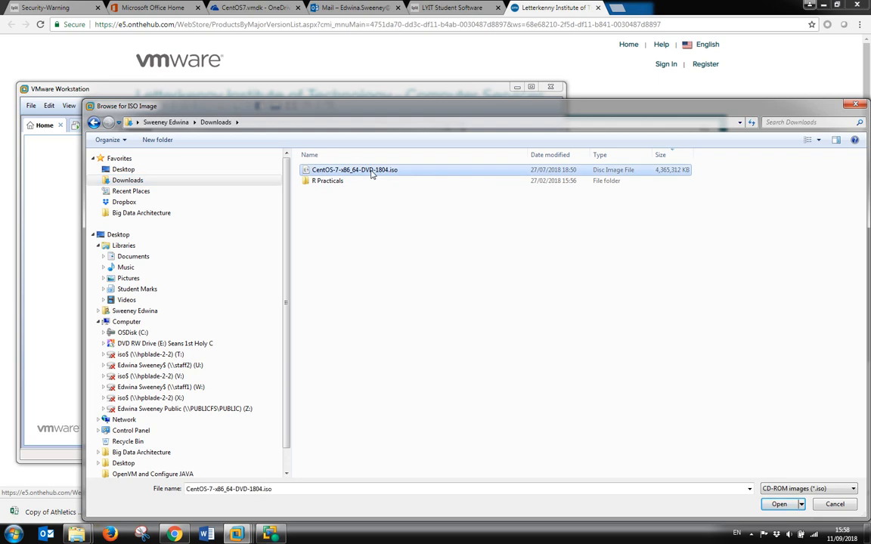
double_click(410, 172)
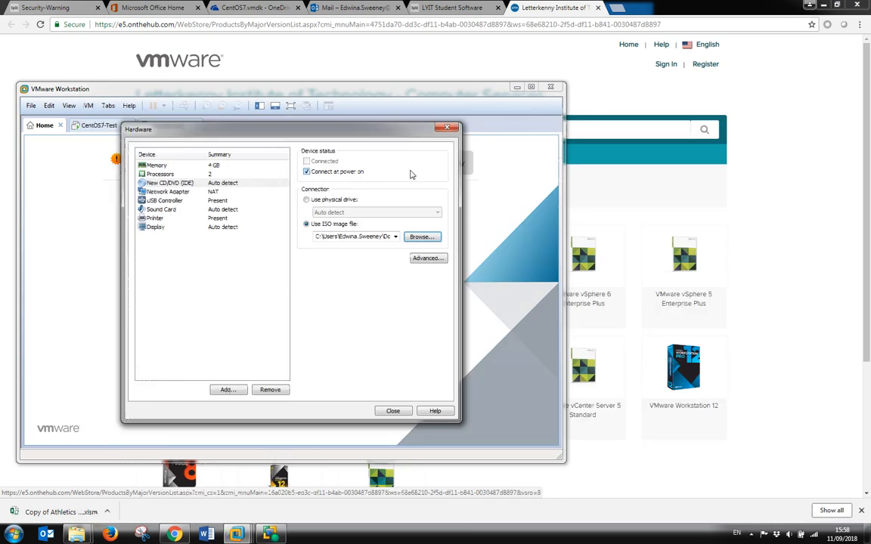
Review the Memory, Processors and Network Adapter settings, then close Hardware settings.
click(156, 166)
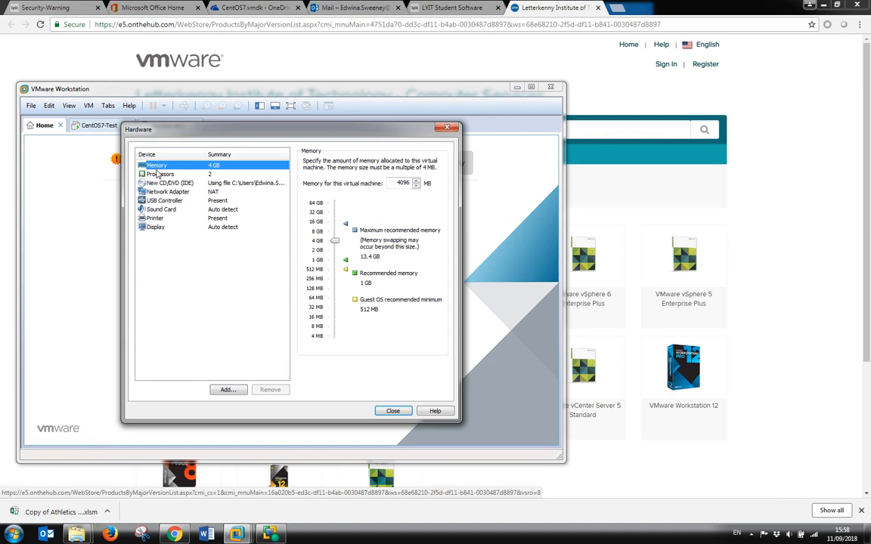
click(157, 175)
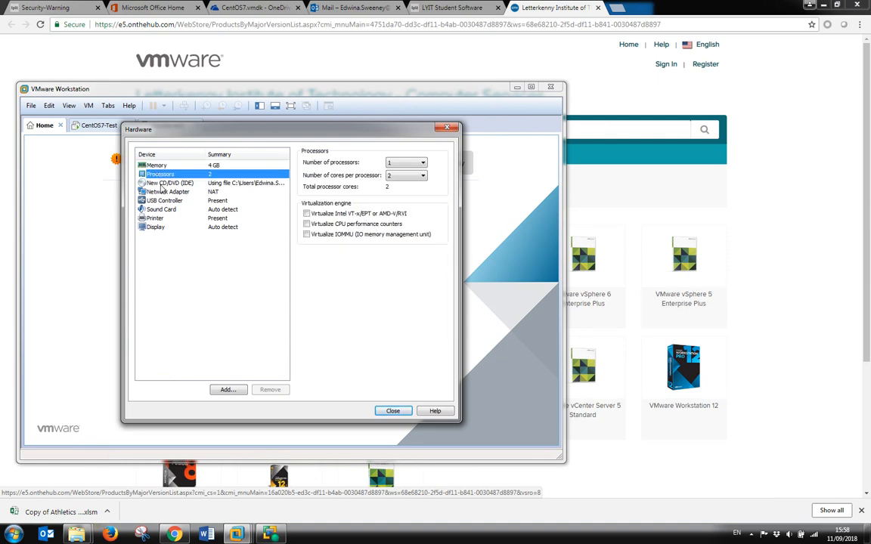
click(161, 192)
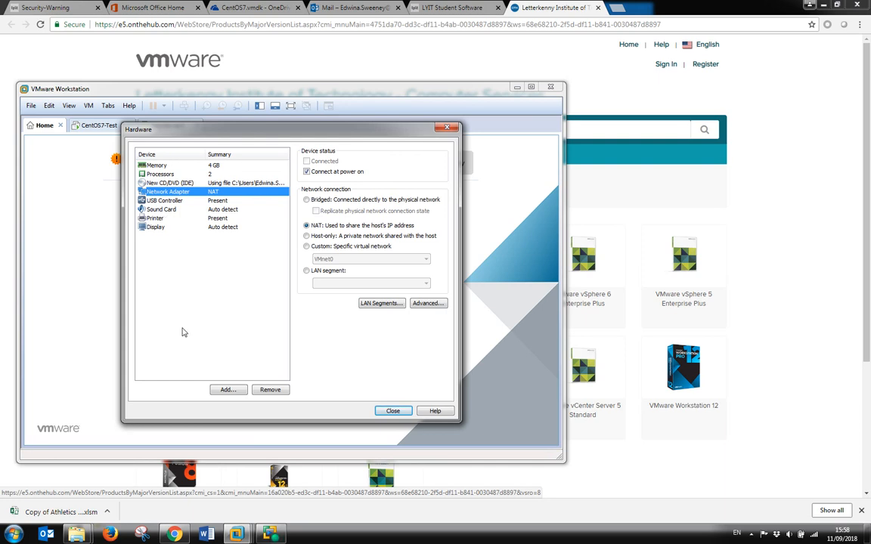
click(393, 411)
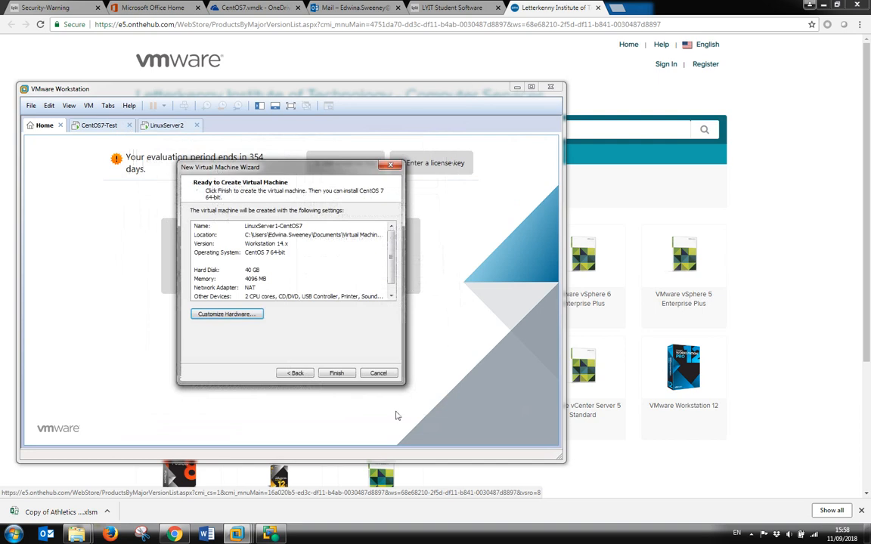
Finish the wizard and power on LinuxServer1-CentOS7 to reach the CentOS boot menu.
click(336, 373)
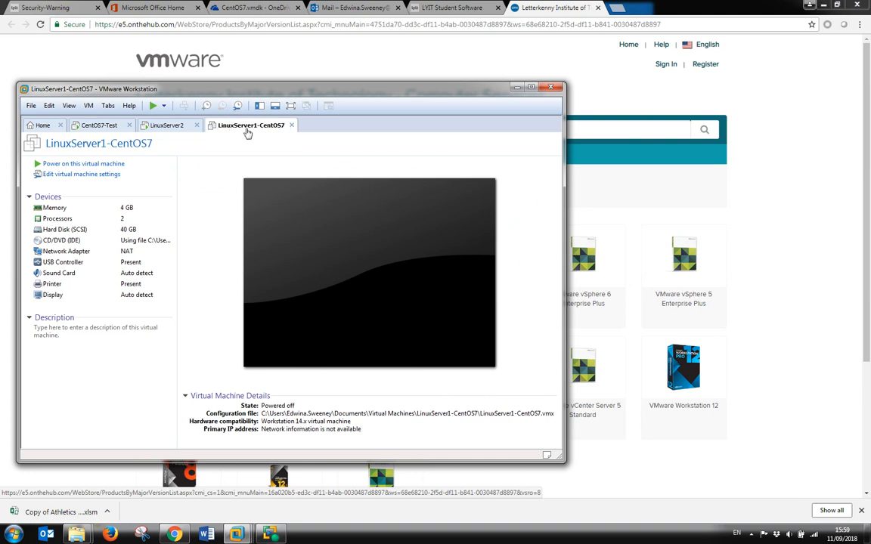
click(64, 167)
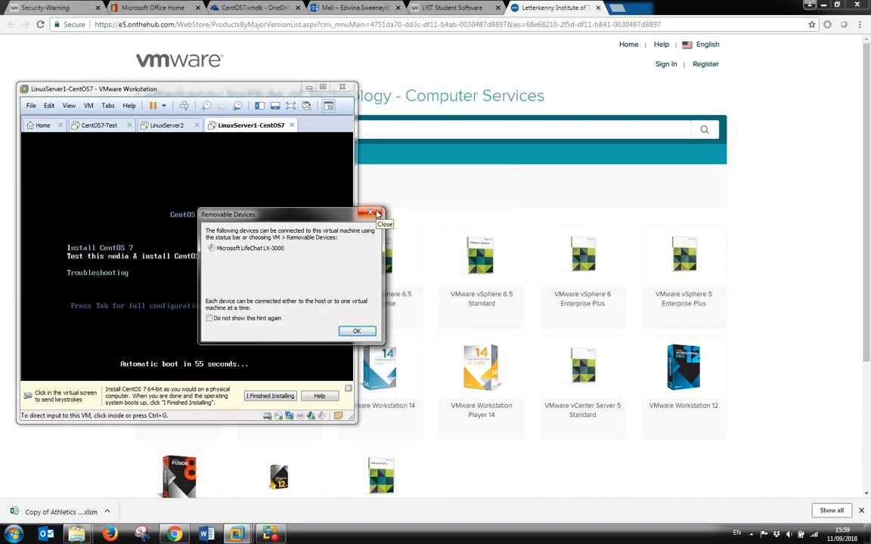
Launch Install CentOS 7 from the VM boot menu and skip the media check.
click(377, 214)
click(224, 341)
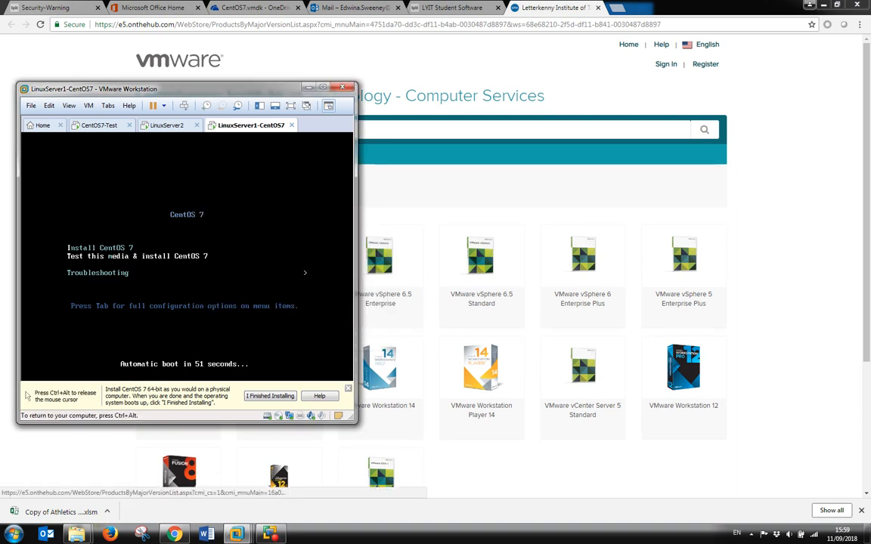
key(Return)
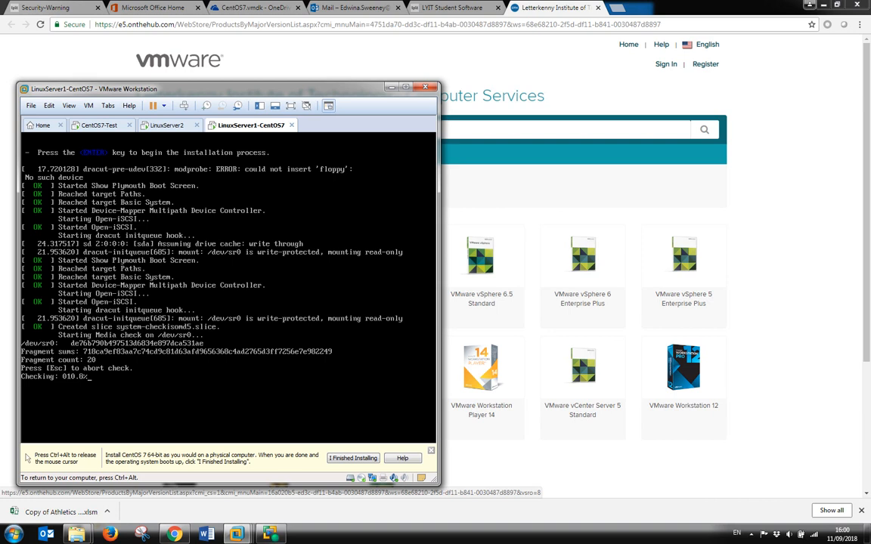
key(Escape)
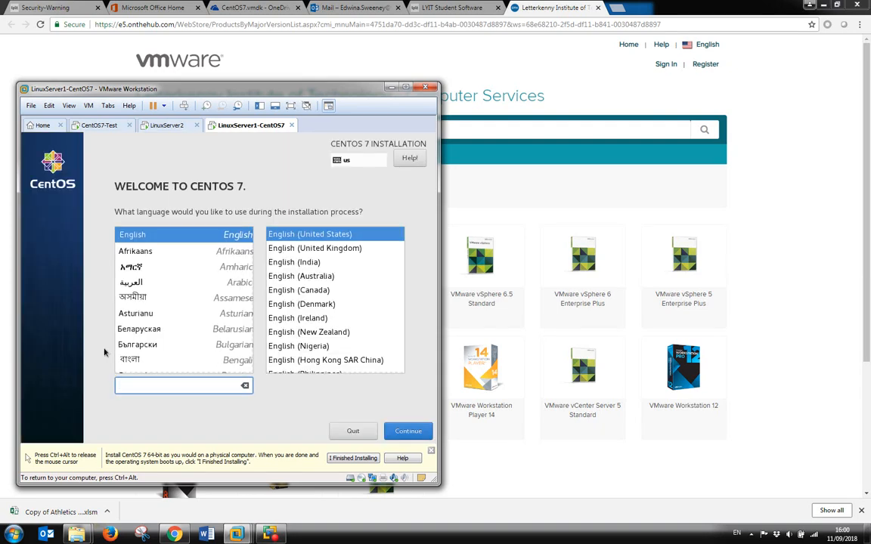
Choose English (Ireland) as the installer language and continue.
key(ctrl+alt)
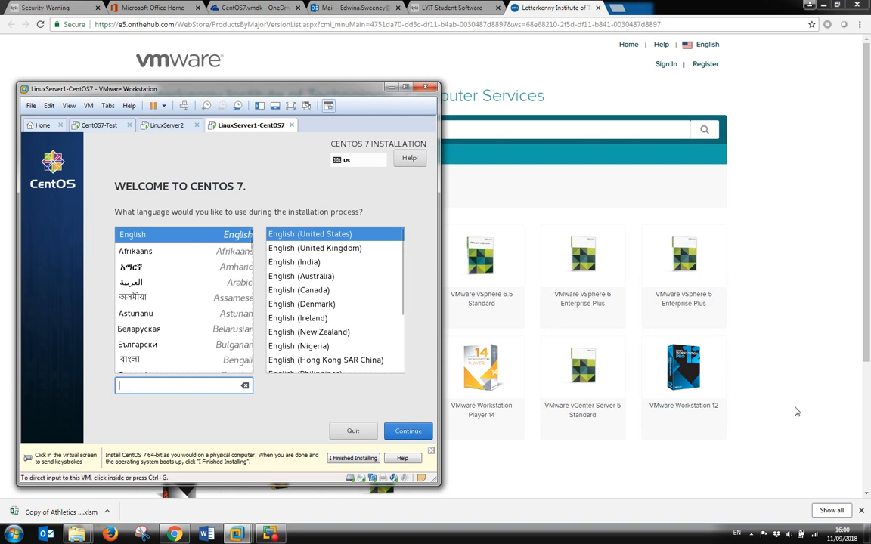
click(134, 236)
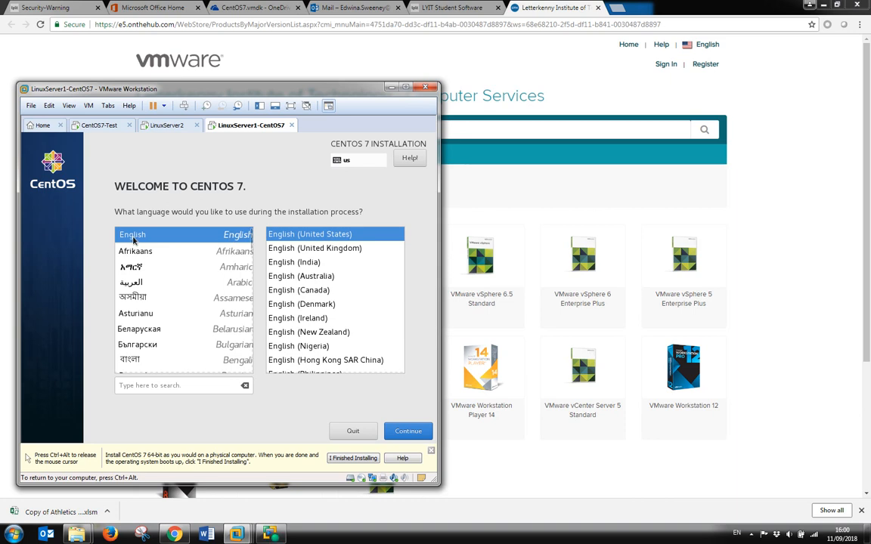
click(279, 319)
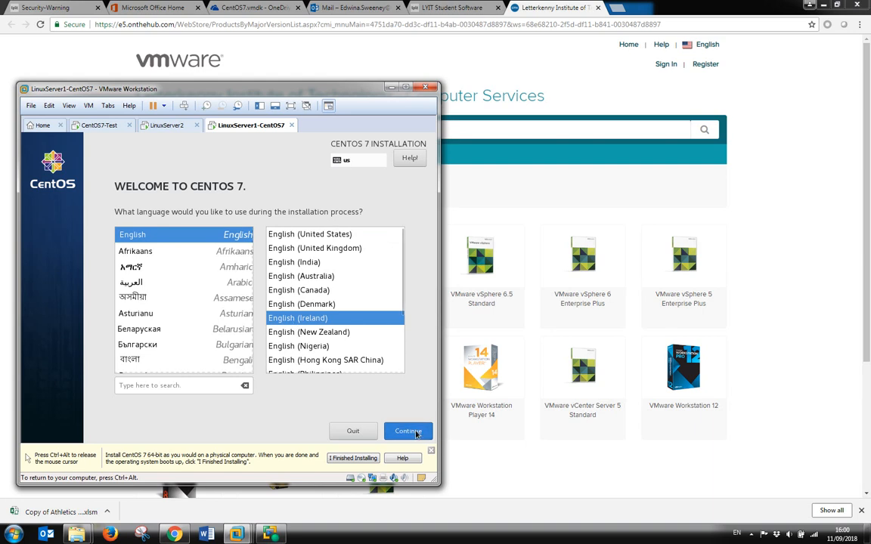
click(408, 431)
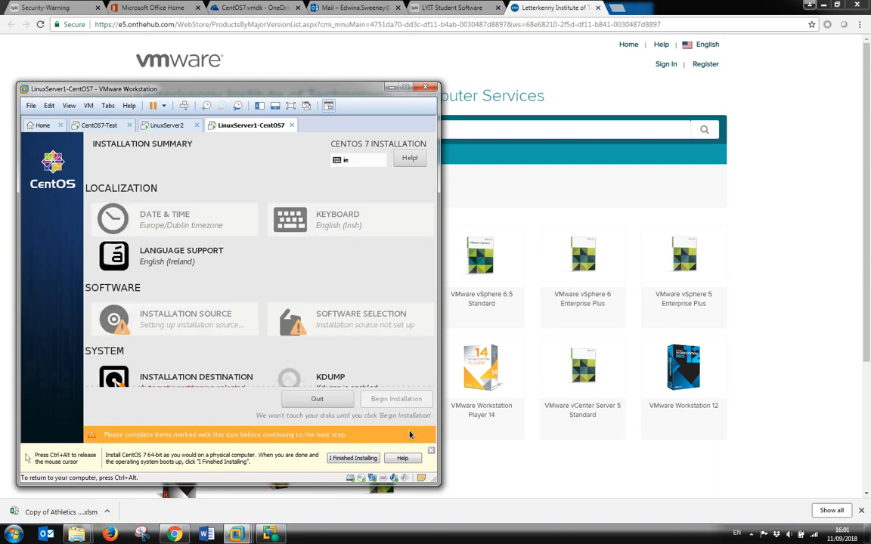
Widen the VMware window and open the installer's Software Selection page.
key(ctrl+alt)
drag(433, 479, 633, 485)
click(564, 433)
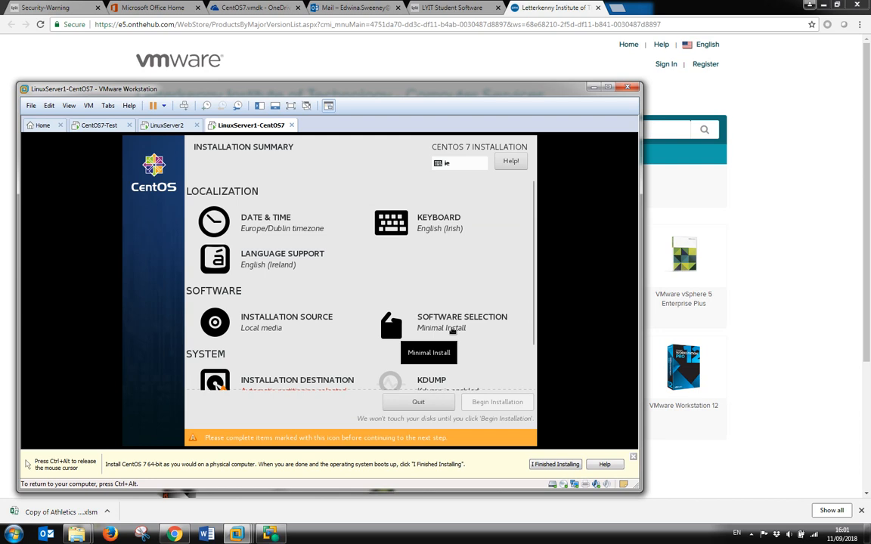
click(452, 331)
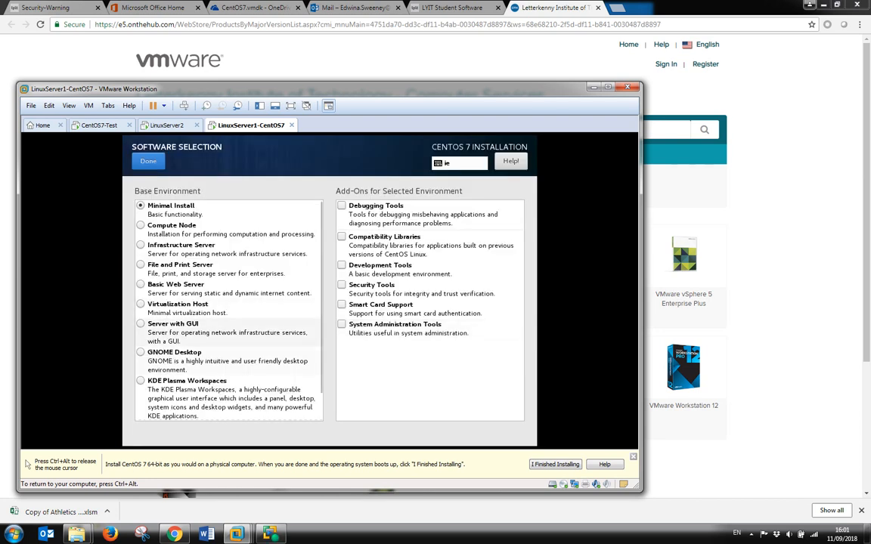
Pick Server with GUI as the base environment and tick the E-mail Server and KDE add-ons.
click(144, 327)
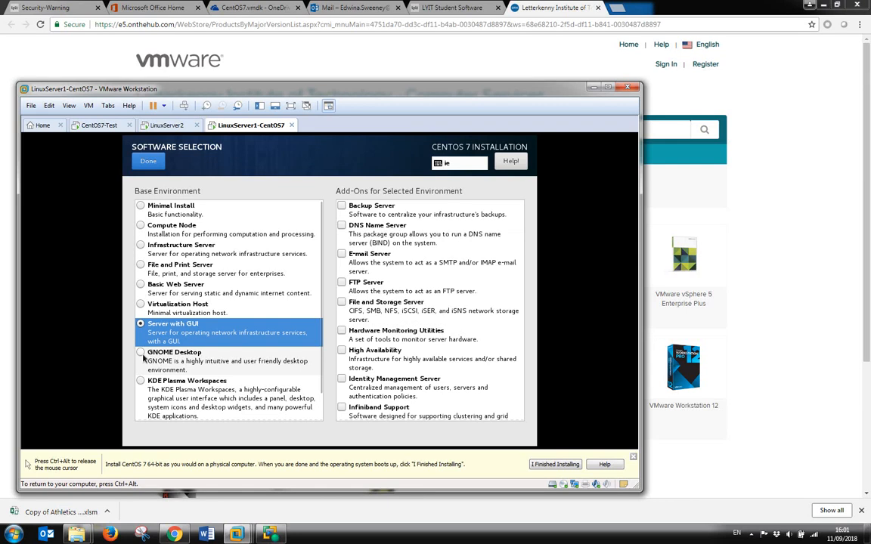
click(141, 353)
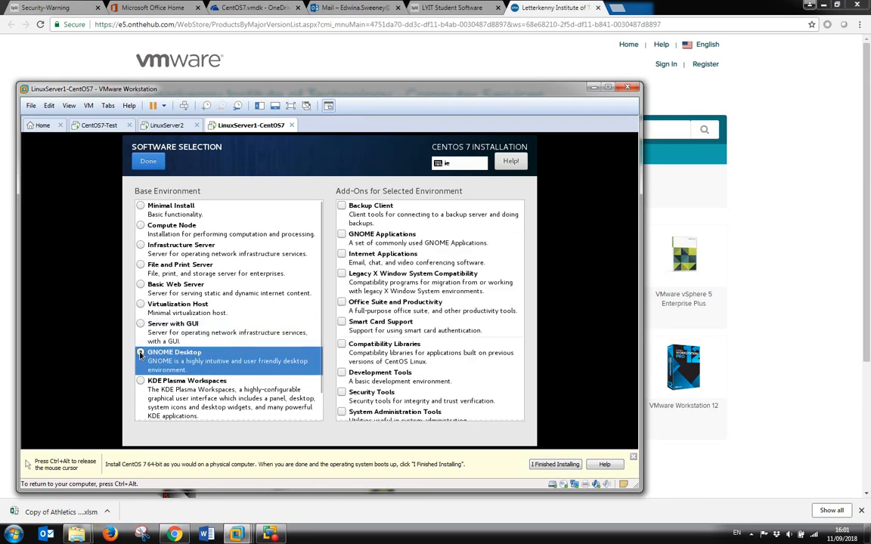
click(141, 325)
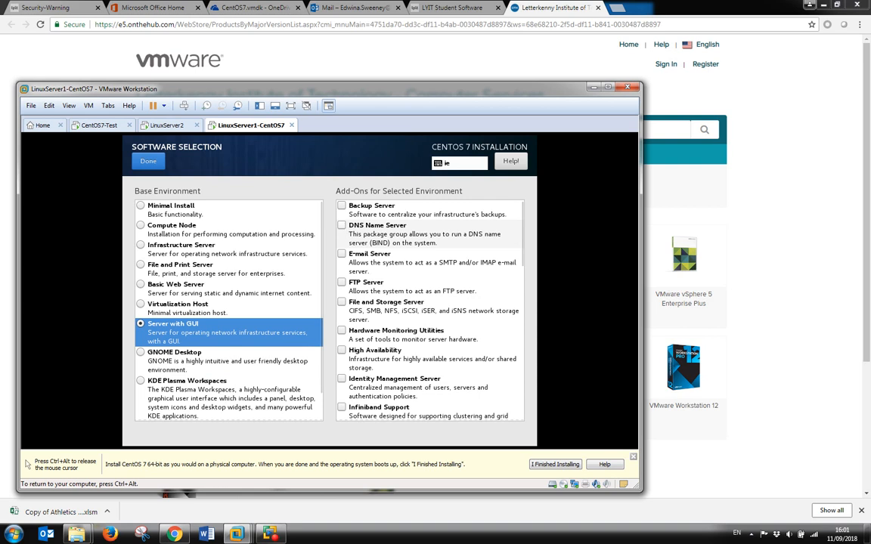
click(345, 265)
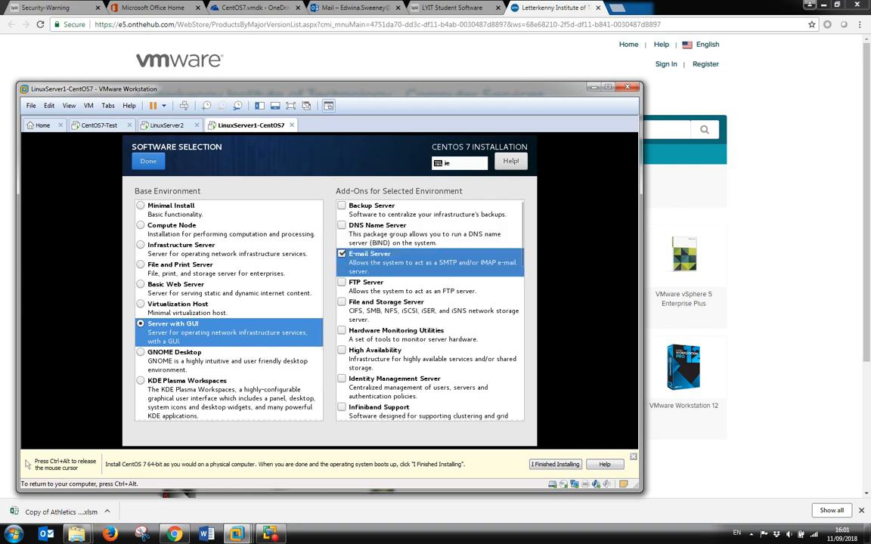
scroll(457, 302, down, 4)
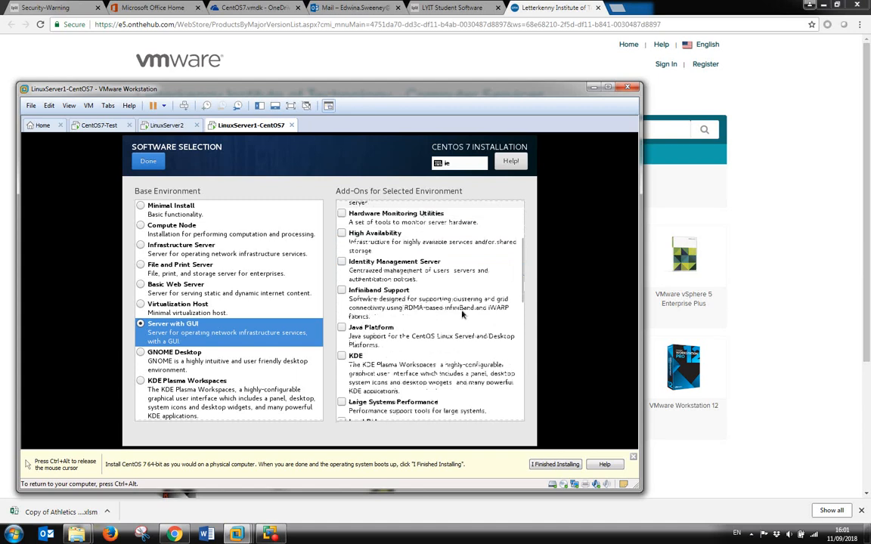
click(342, 357)
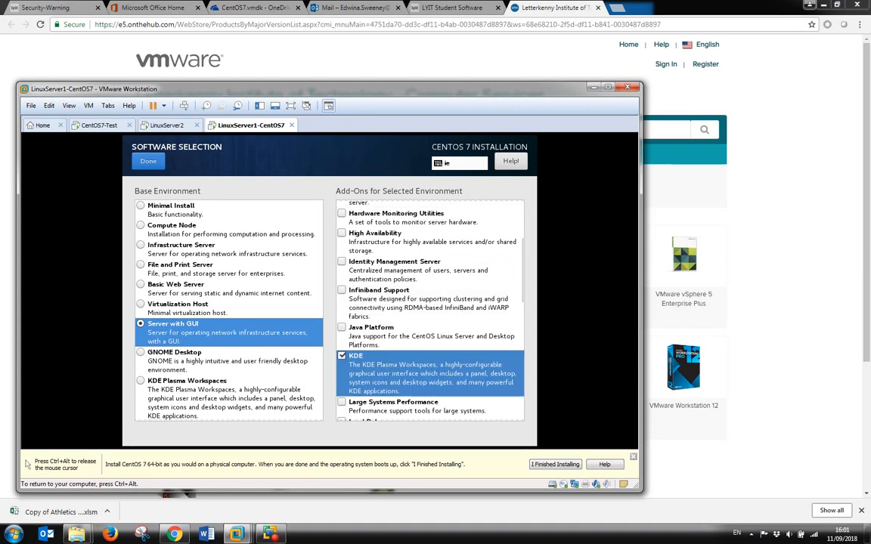
Also tick the MariaDB Database Server and DNS Name Server add-ons.
scroll(412, 358, down, 1)
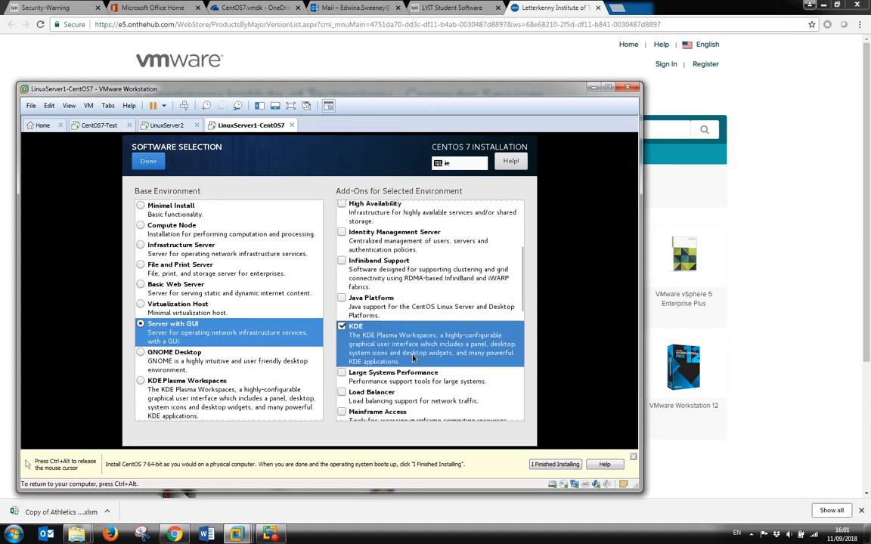
scroll(413, 359, down, 5)
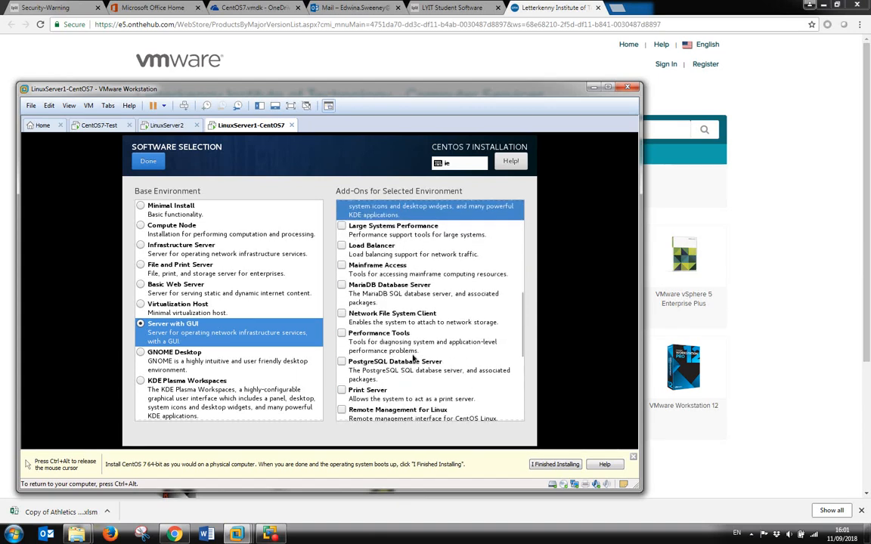
scroll(413, 358, down, 7)
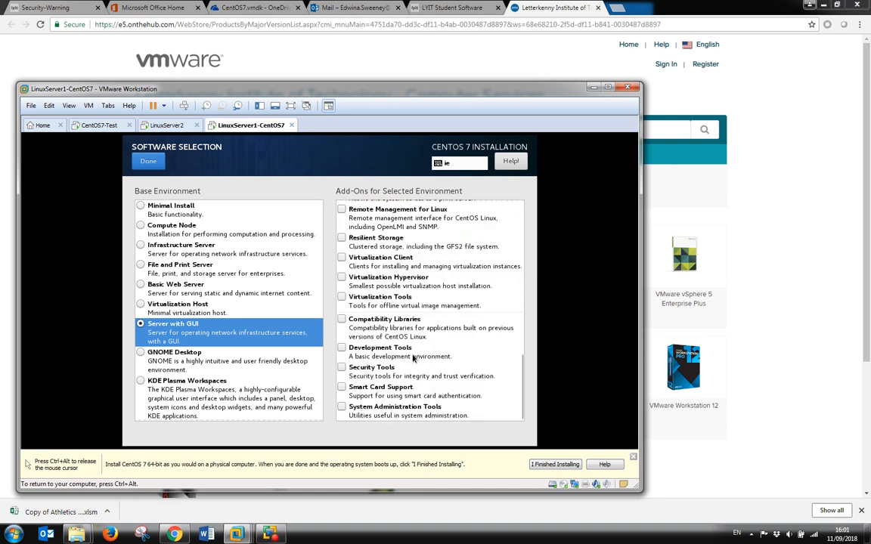
scroll(413, 358, up, 8)
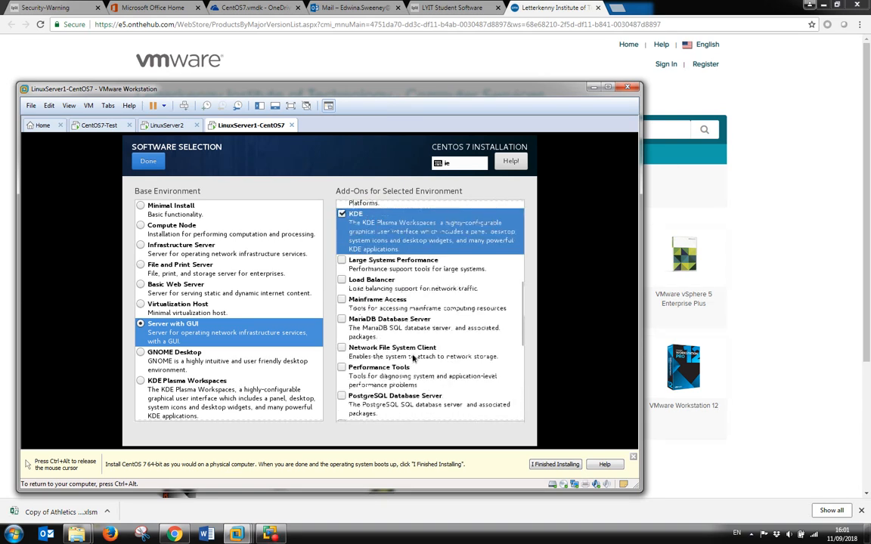
scroll(412, 358, up, 4)
scroll(413, 358, up, 6)
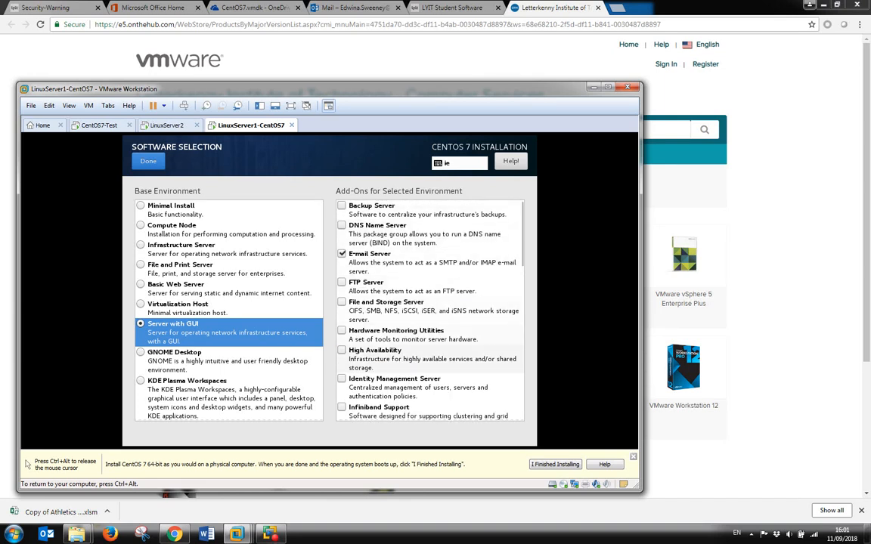
scroll(407, 385, down, 2)
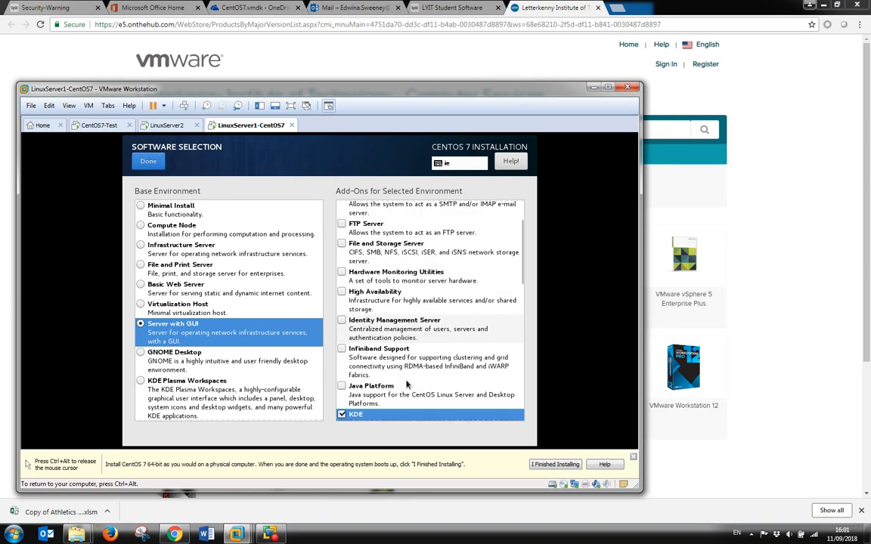
scroll(406, 385, down, 5)
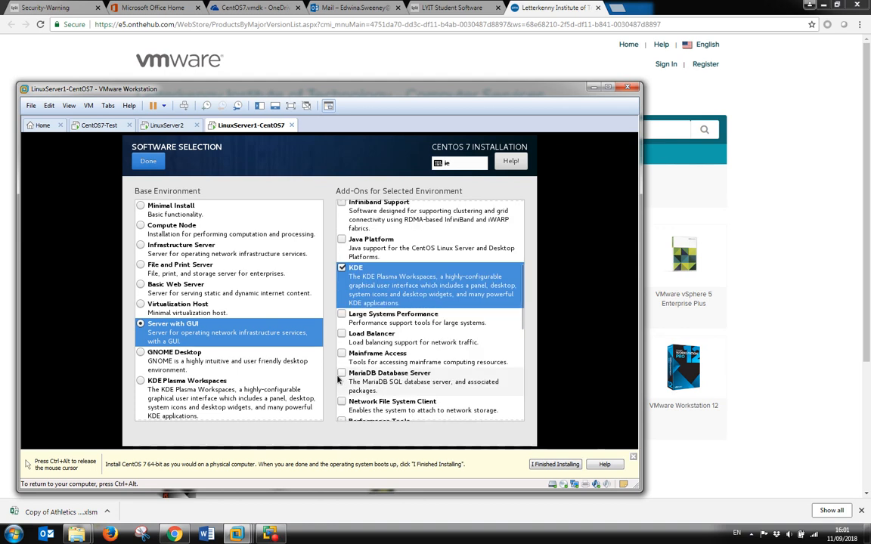
click(341, 374)
scroll(393, 365, down, 5)
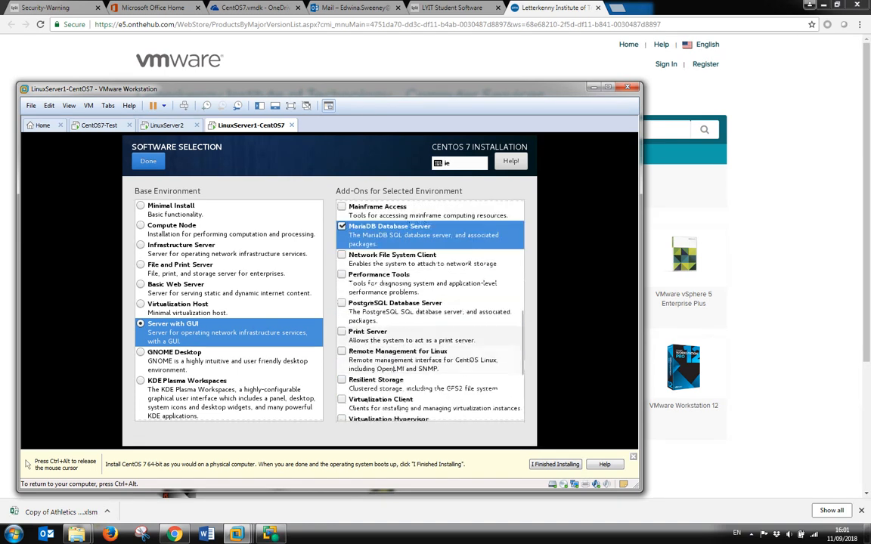
scroll(400, 370, down, 3)
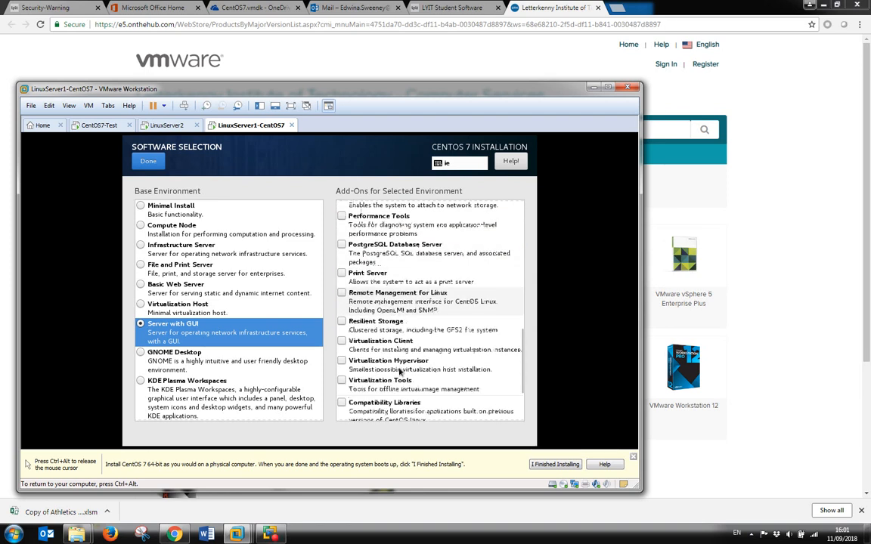
scroll(400, 373, down, 2)
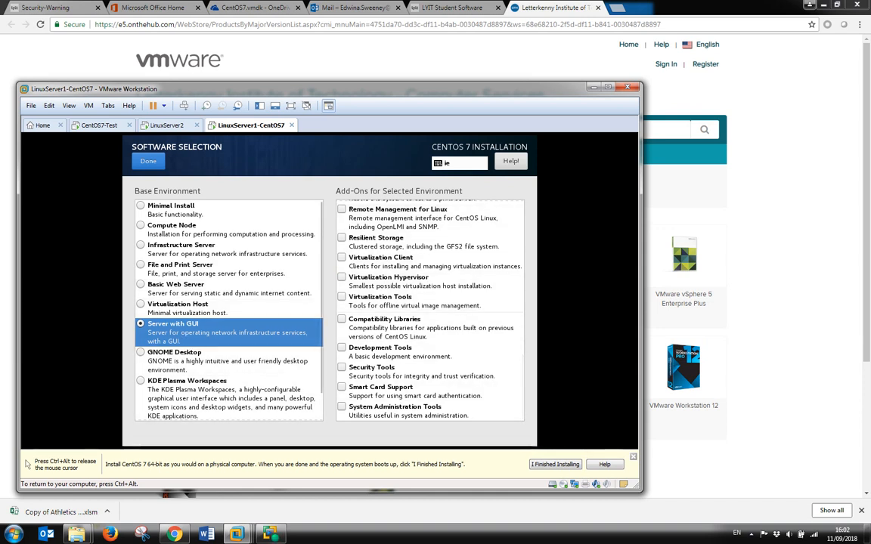
scroll(376, 335, up, 4)
scroll(375, 335, up, 8)
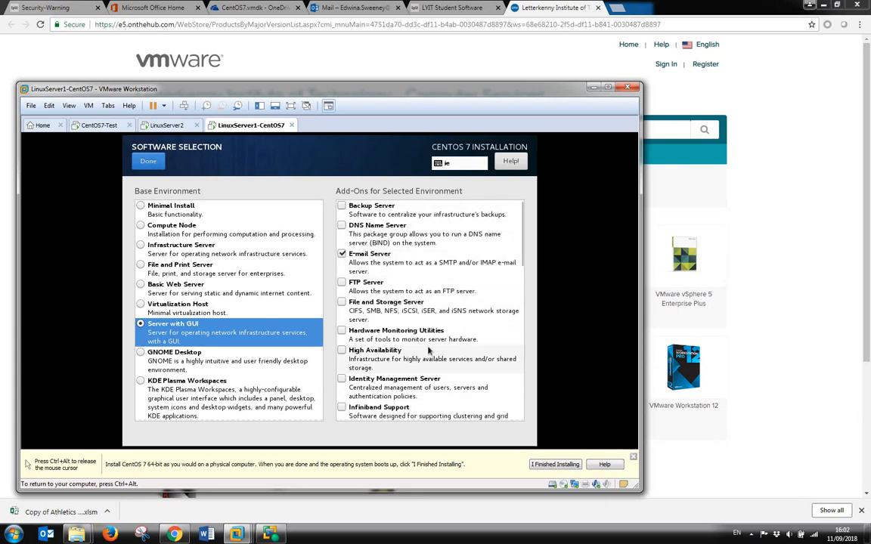
scroll(428, 350, down, 1)
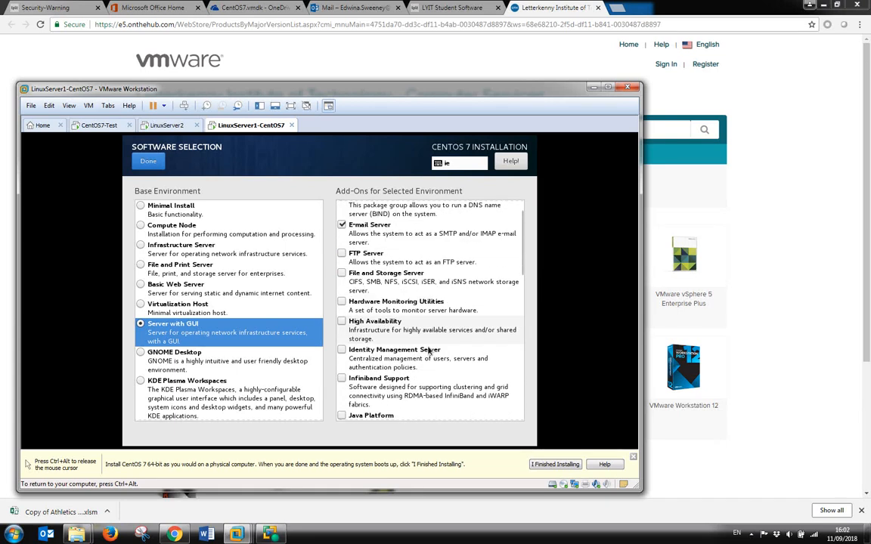
scroll(428, 350, up, 1)
click(342, 225)
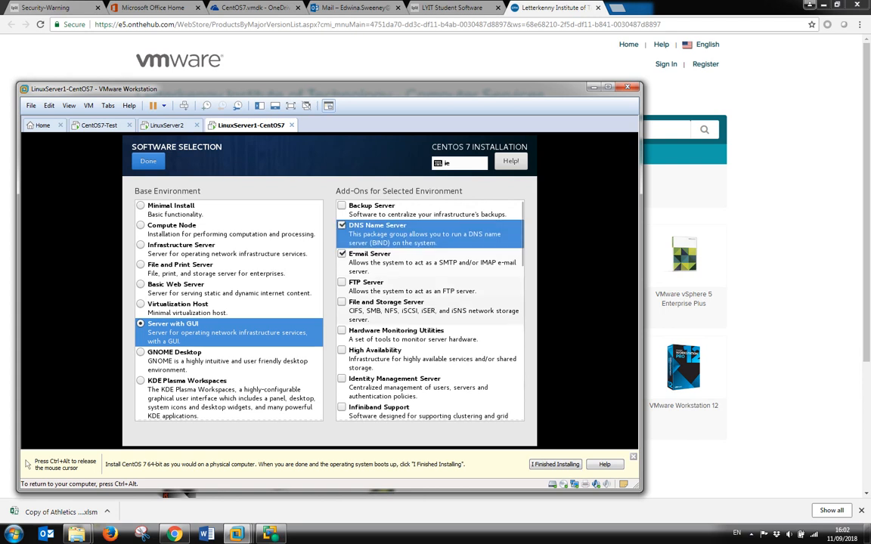
scroll(427, 321, down, 5)
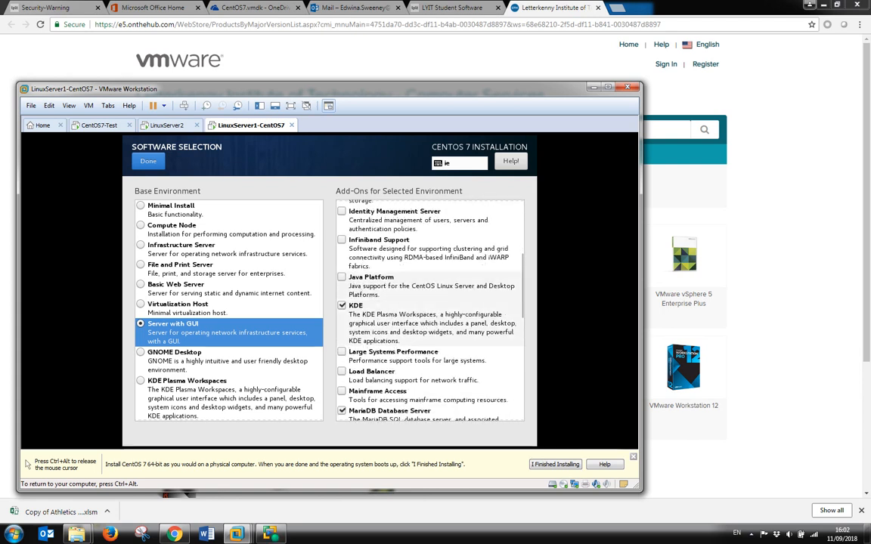
scroll(428, 310, down, 3)
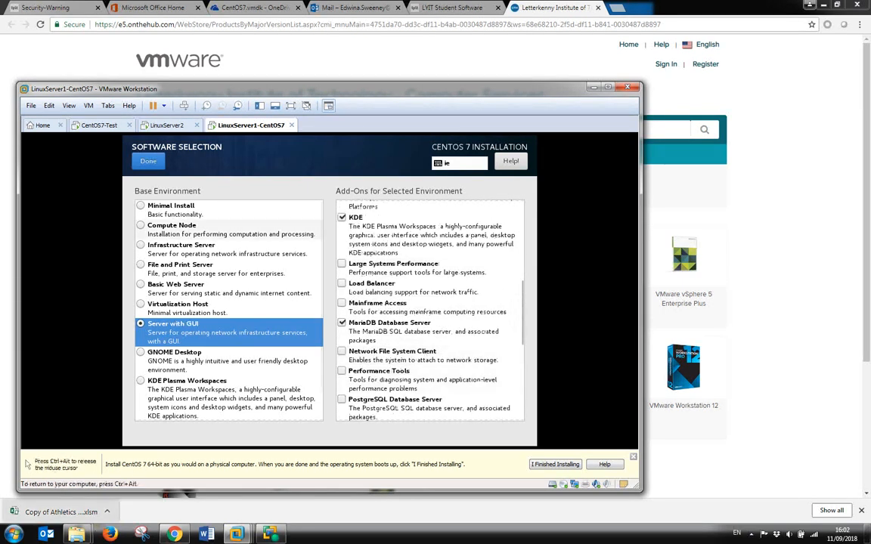
Confirm the software selection and return to the Installation Summary.
click(148, 162)
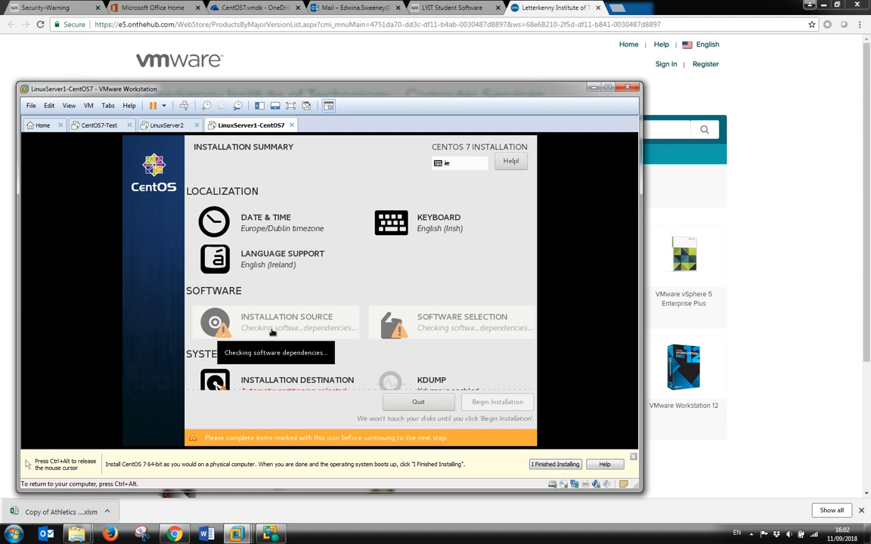
scroll(385, 359, down, 1)
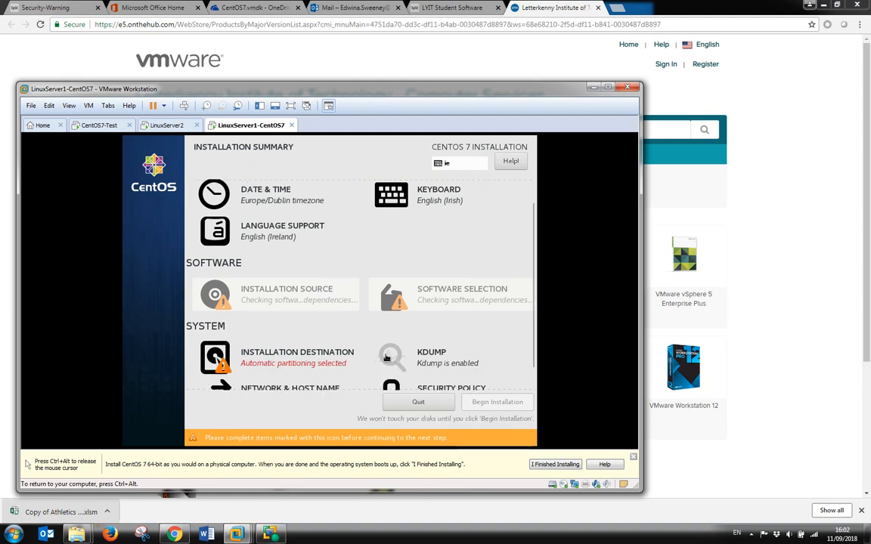
scroll(386, 357, down, 1)
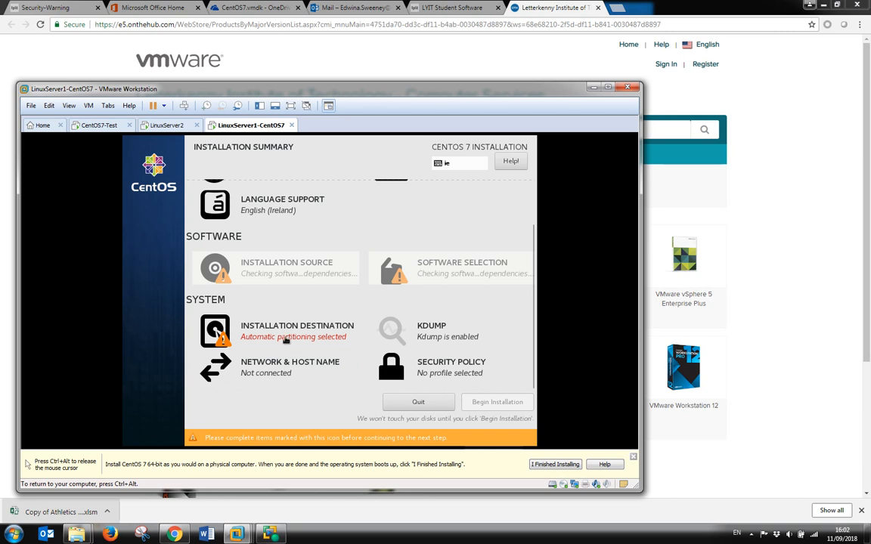
Keep the 40 GiB disk with automatic partitioning as the installation destination.
click(286, 338)
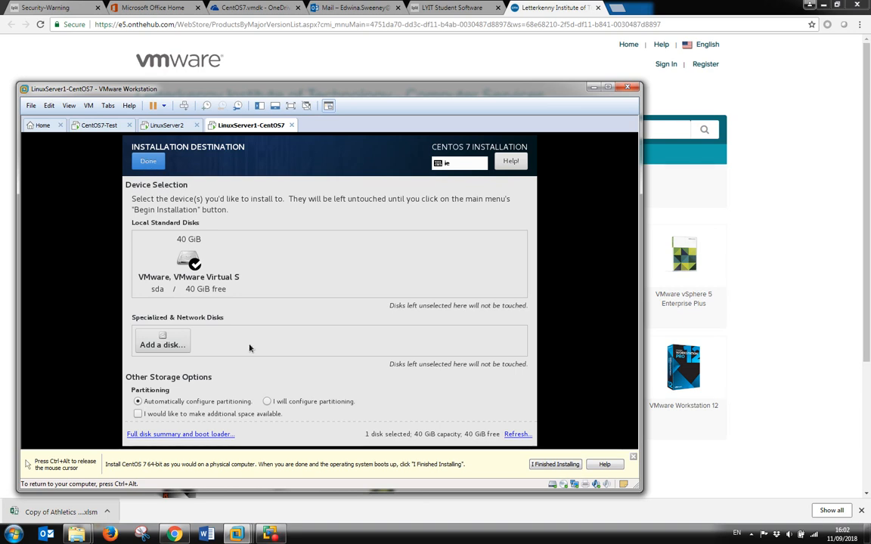
key(ctrl+alt)
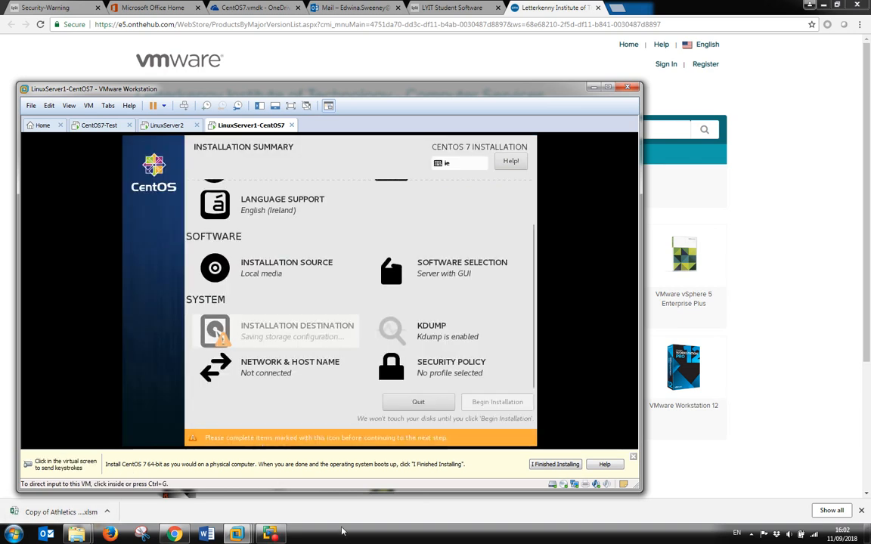
click(496, 422)
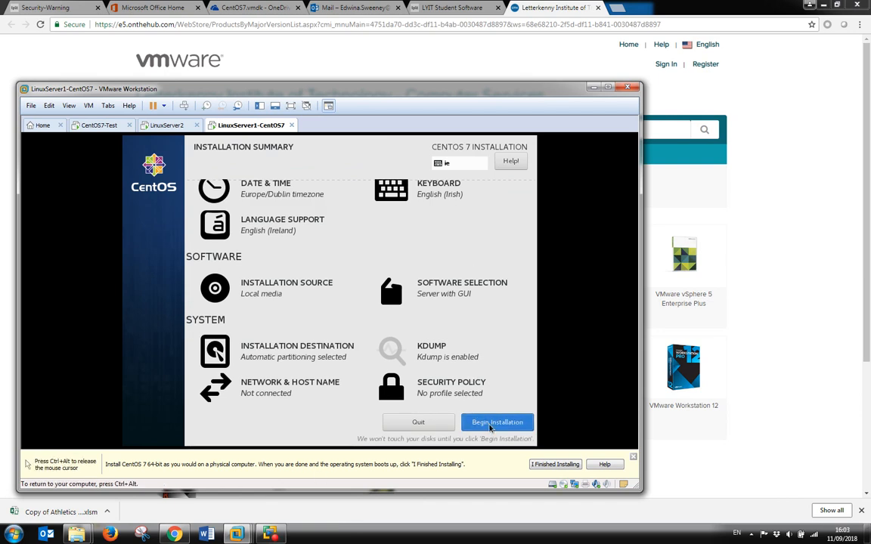
Begin the installation and let it run to completion.
click(489, 428)
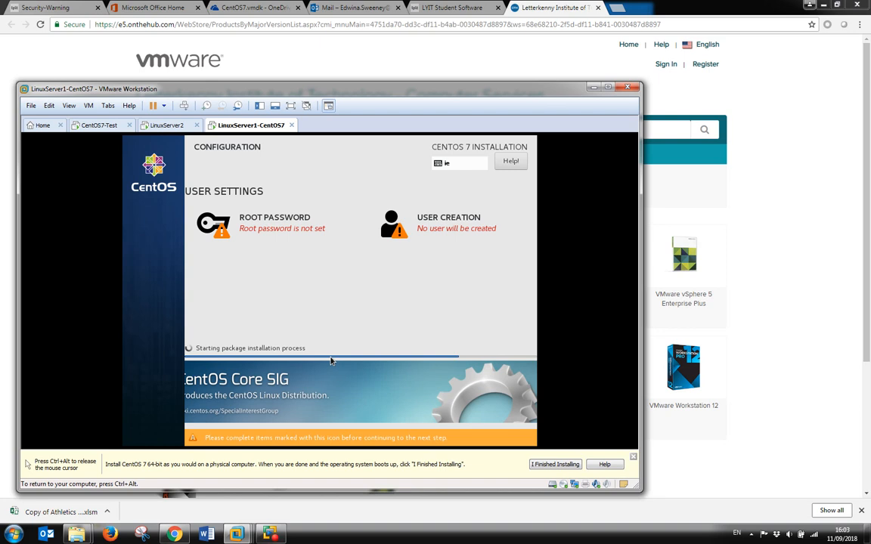
key(ctrl+alt)
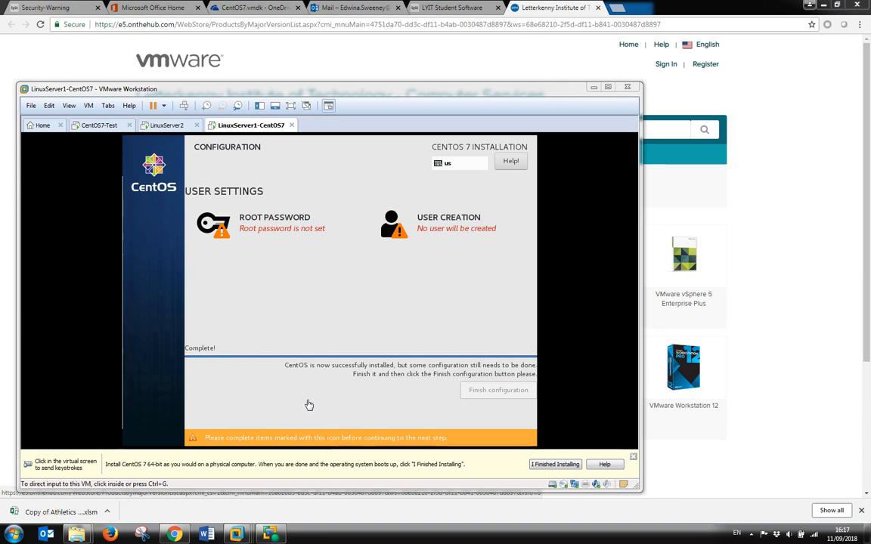
click(463, 230)
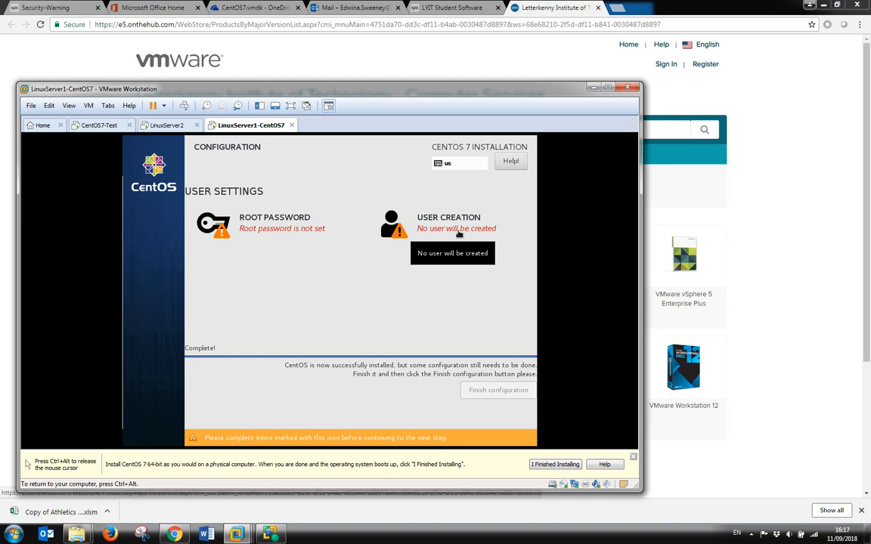
Enter guest as the new user's name and type the account password twice.
click(459, 234)
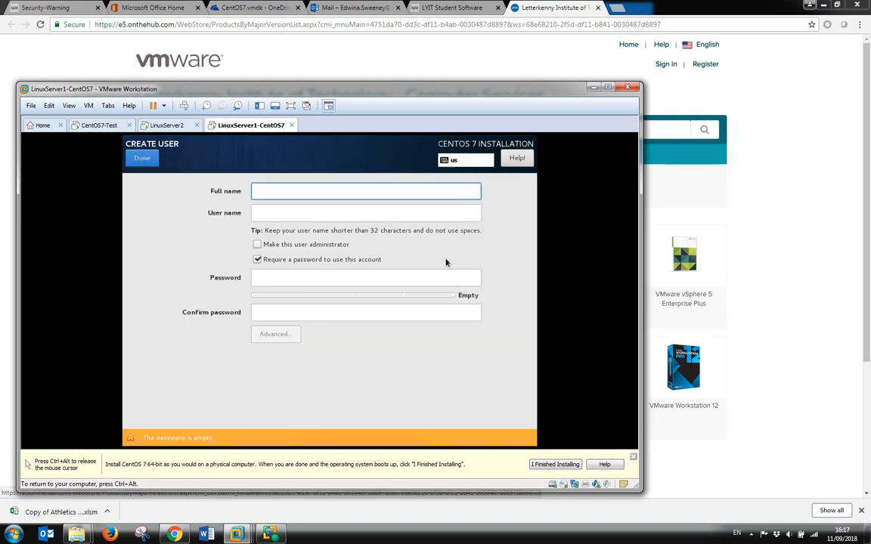
text(guest)
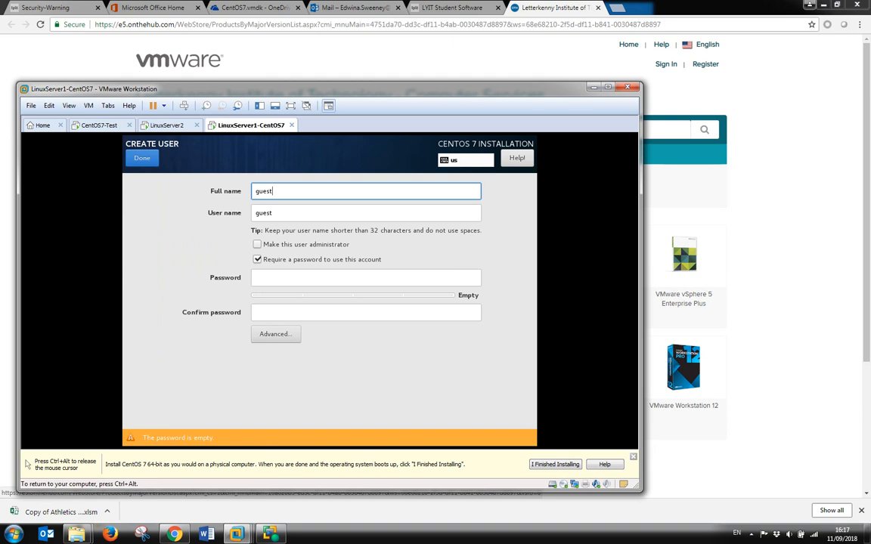
click(278, 277)
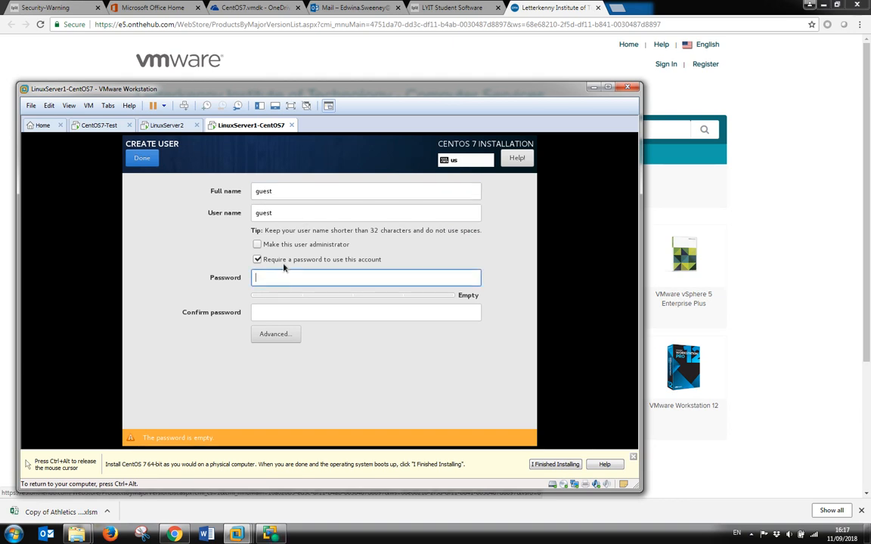
text(••••••••)
click(306, 313)
text(••••••••)
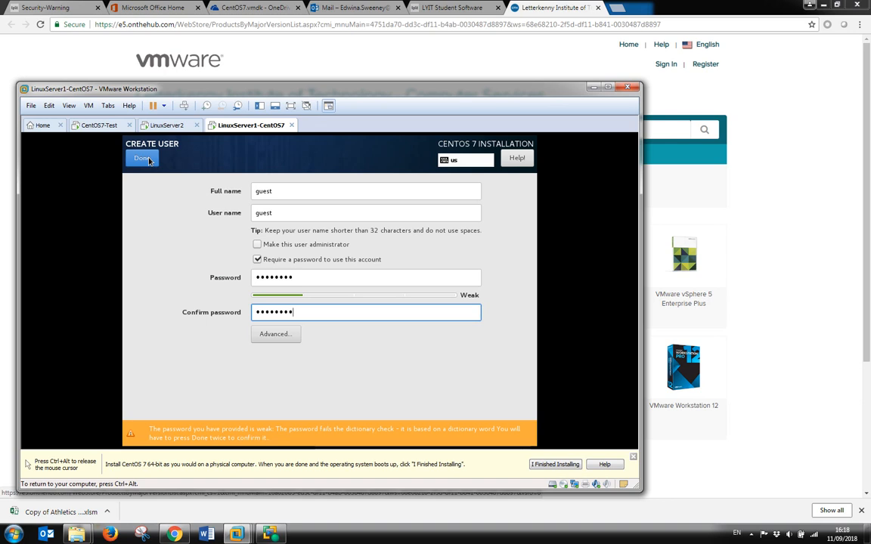
Dismiss the VMware tip and save the user, accepting the weak password.
key(ctrl+alt)
click(633, 457)
click(144, 160)
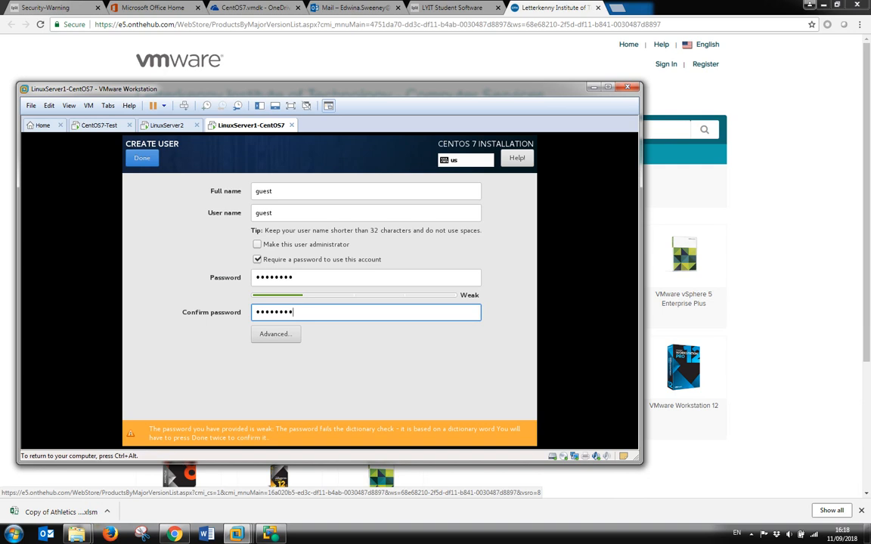
click(151, 164)
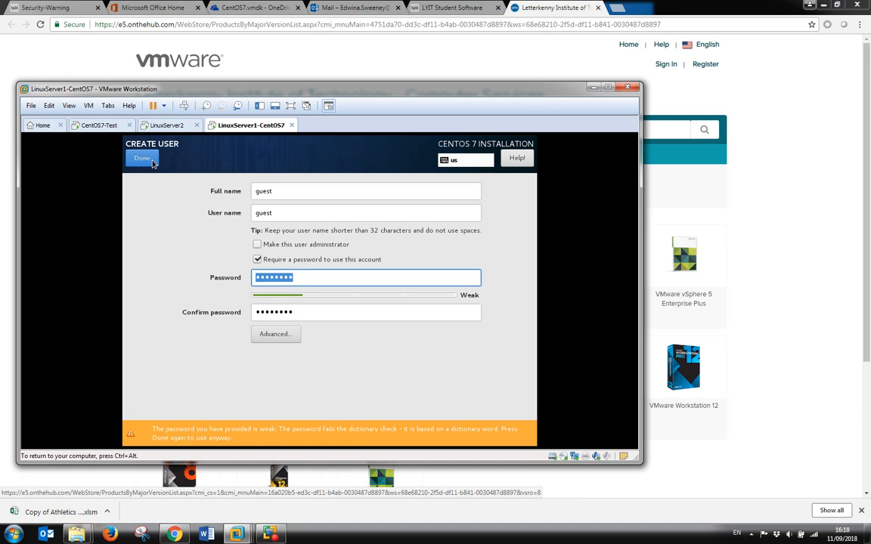
click(143, 159)
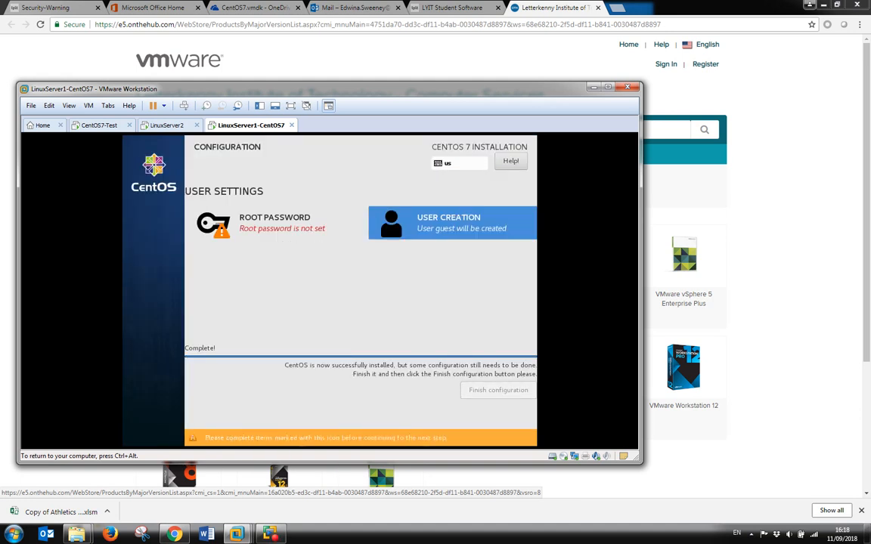
Enter and confirm the root password, accepting it despite the weak-password warning.
click(288, 233)
text(••••••••)
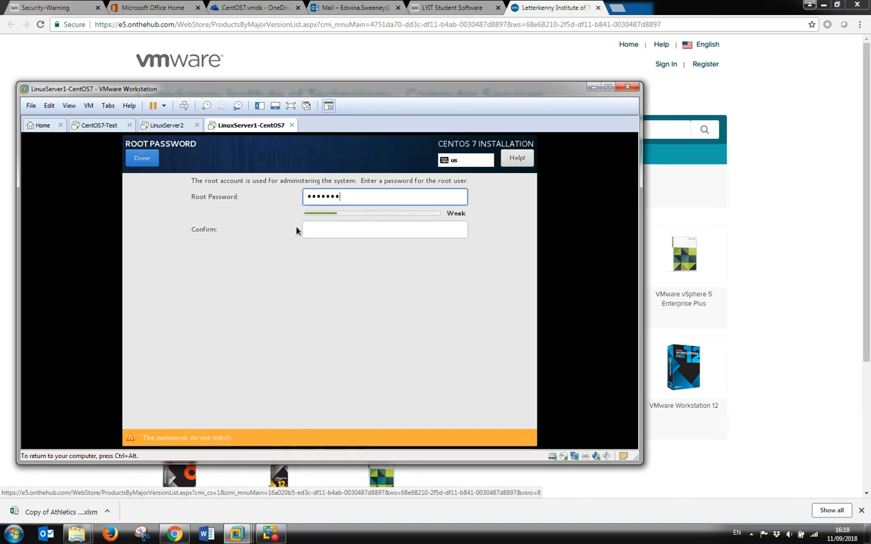
click(326, 230)
text(••••••••)
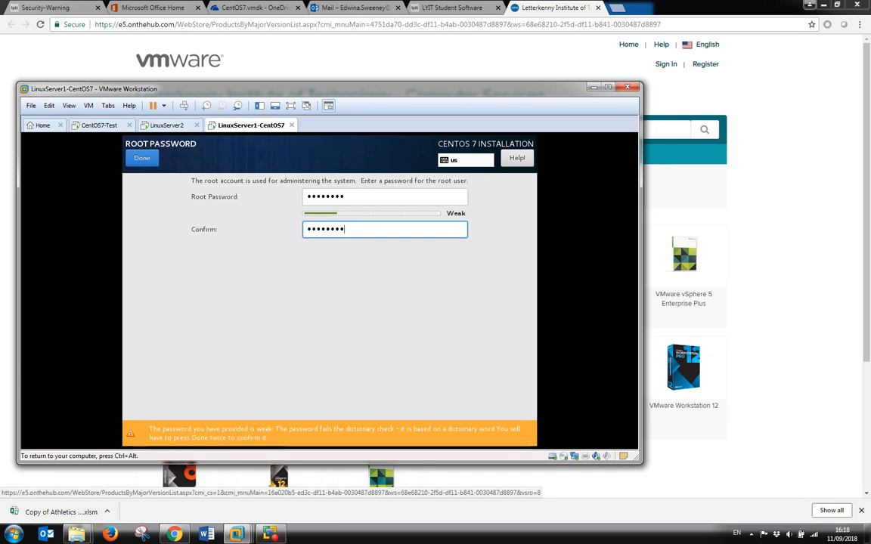
click(144, 159)
click(144, 160)
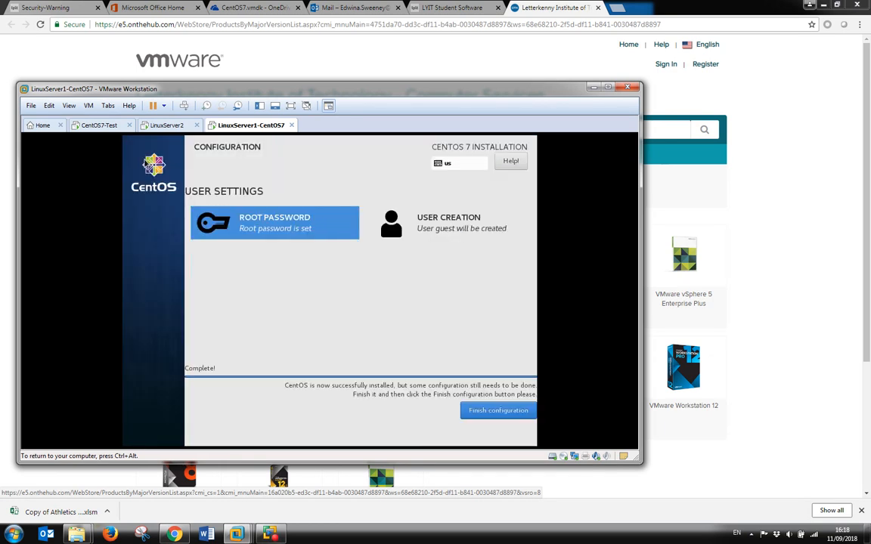
Finish the configuration and wait for the installation to complete.
click(503, 415)
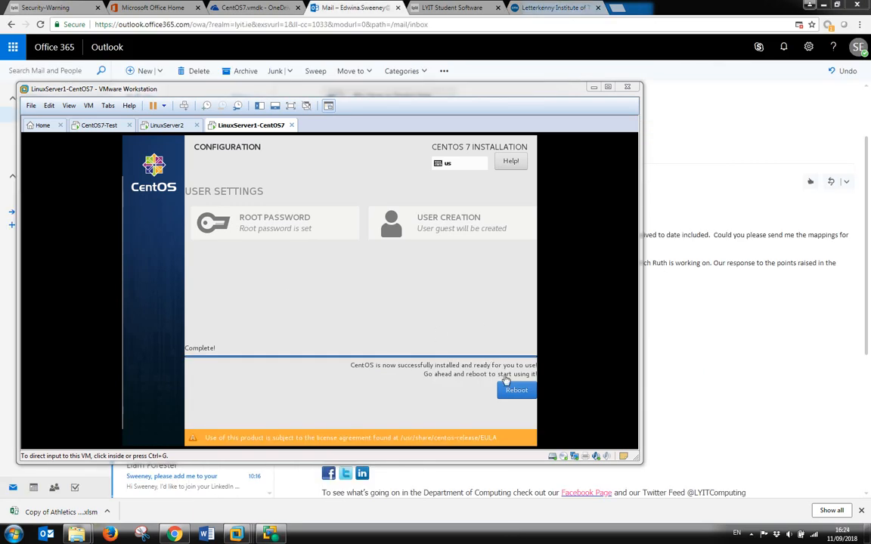
Reboot the newly installed CentOS system and maximize the VMware window while Initial Setup loads.
click(513, 393)
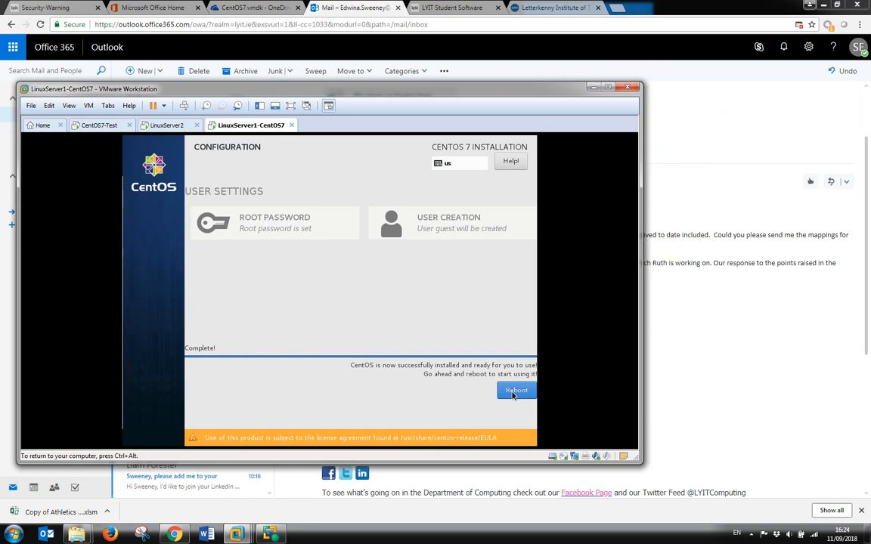
click(513, 395)
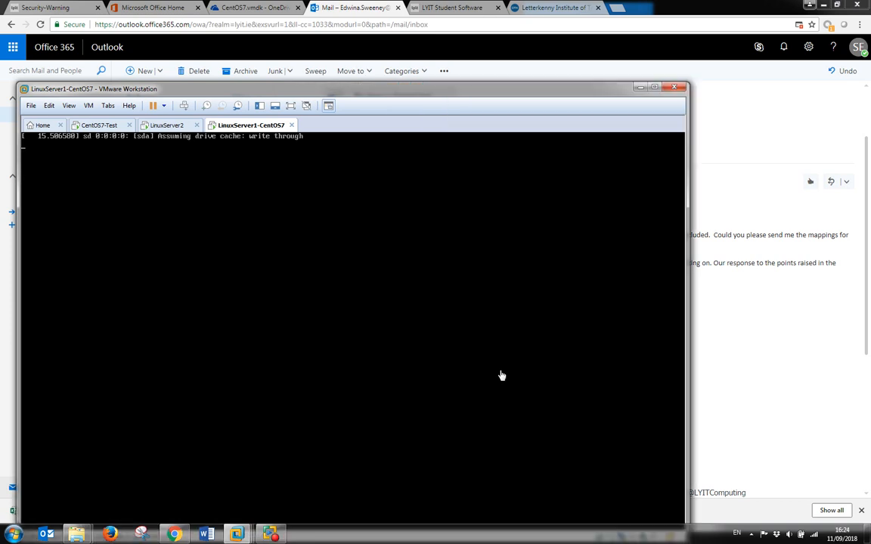
drag(527, 92, 541, 30)
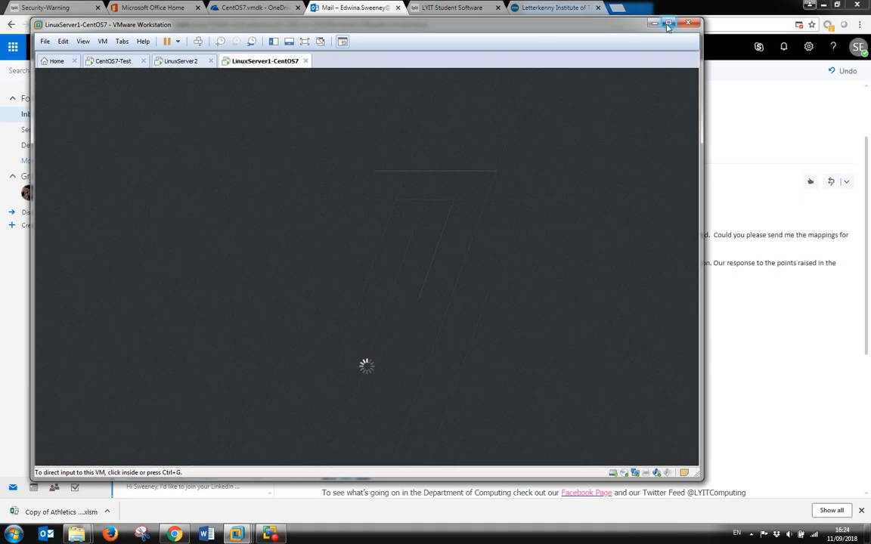
click(668, 25)
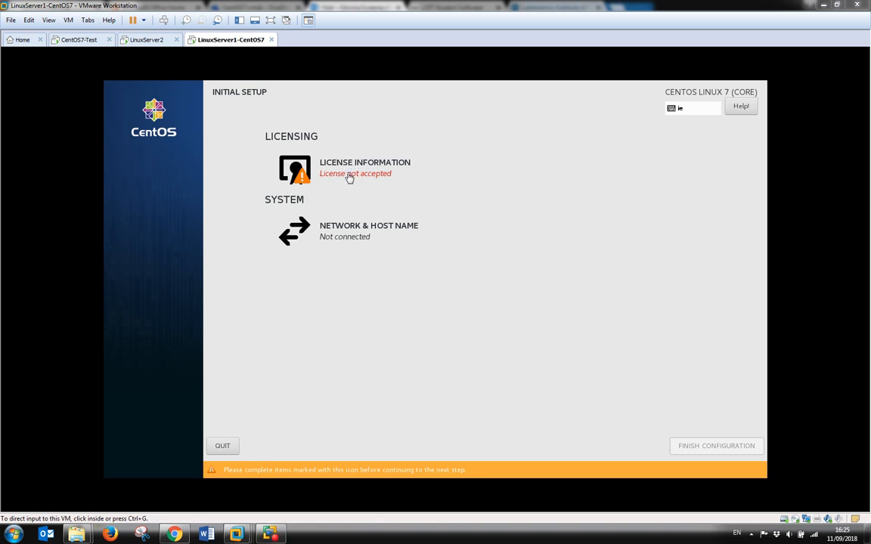
Accept the CentOS license agreement under License Information and finish the configuration.
click(358, 176)
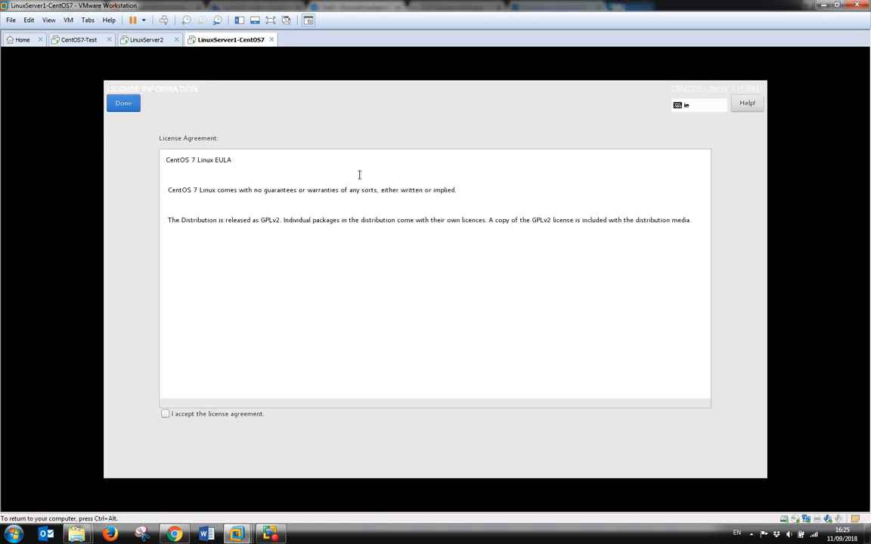
click(164, 414)
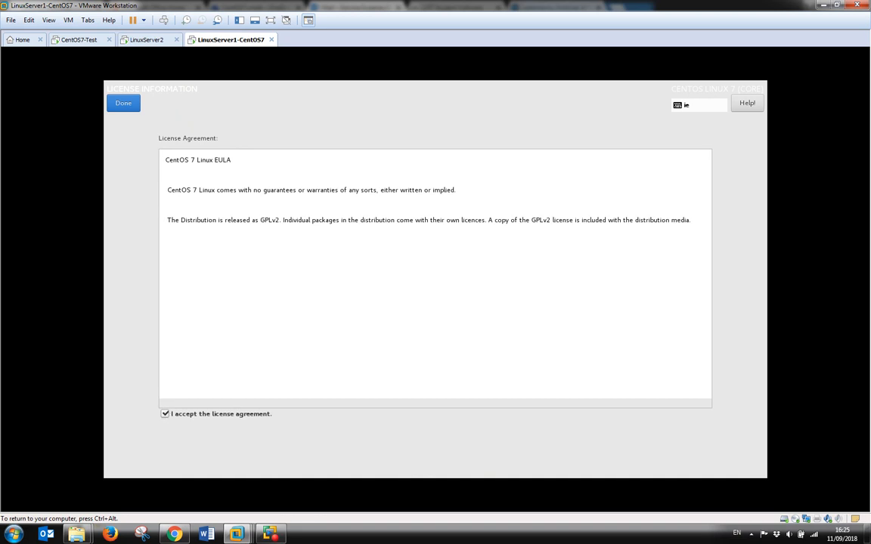
click(123, 103)
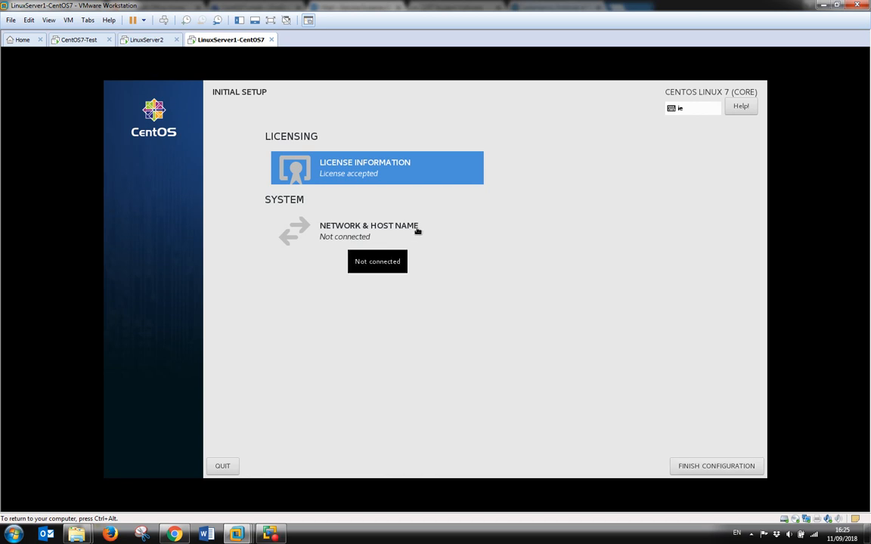
click(714, 465)
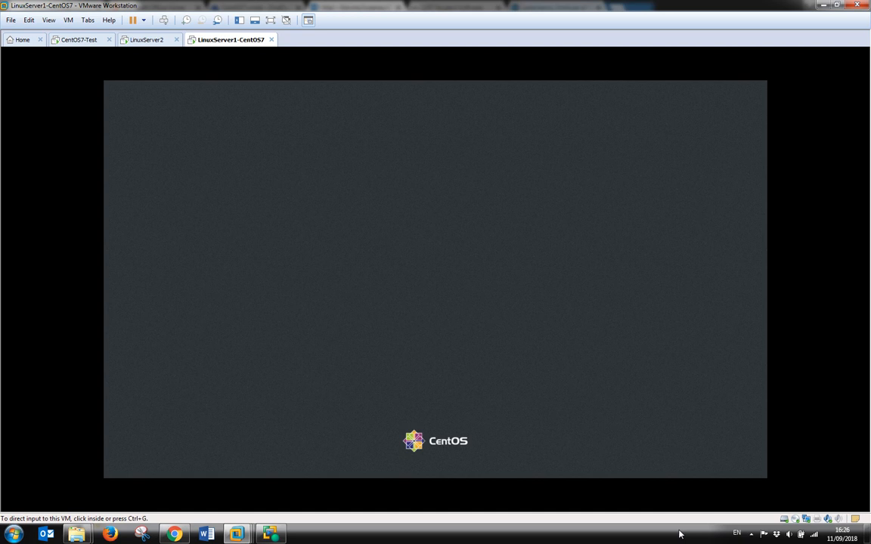
Sign in as the guest user with its password, then release input with Ctrl+Alt.
click(432, 271)
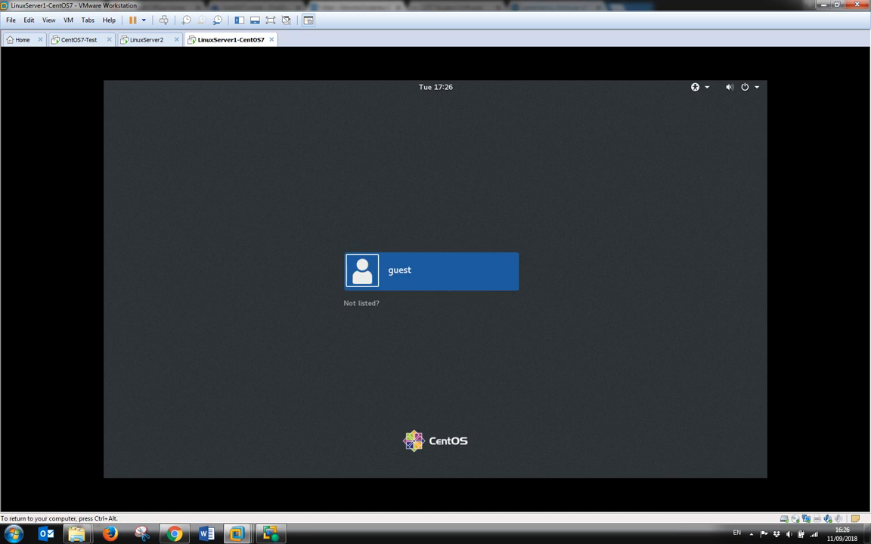
click(415, 276)
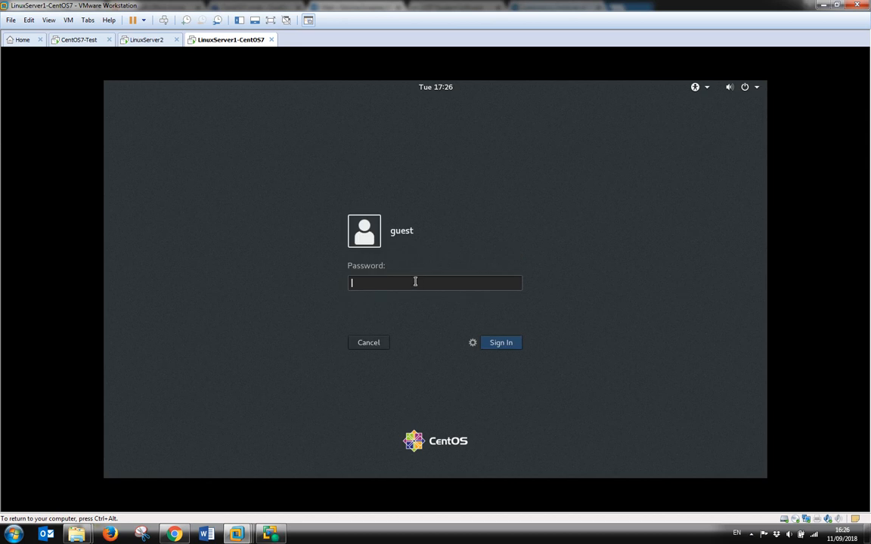
text(•••••••••)
key(Return)
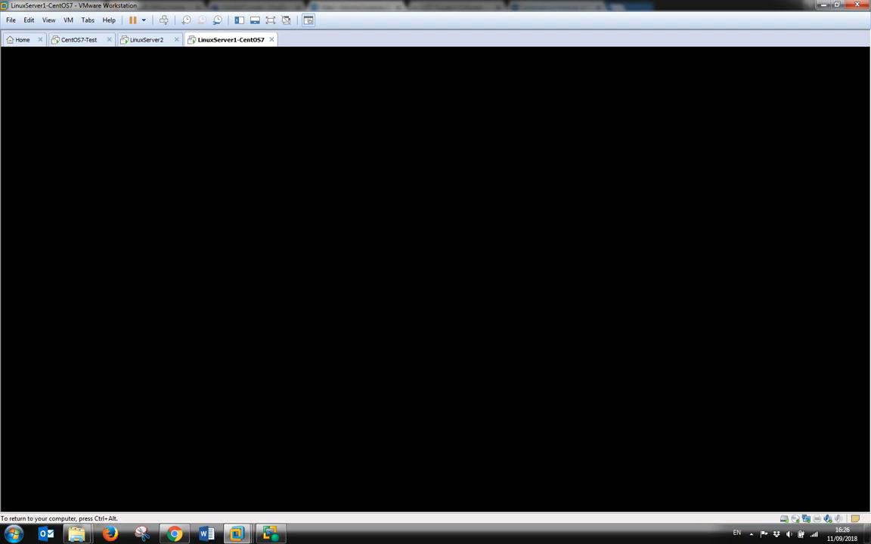
key(ctrl+alt)
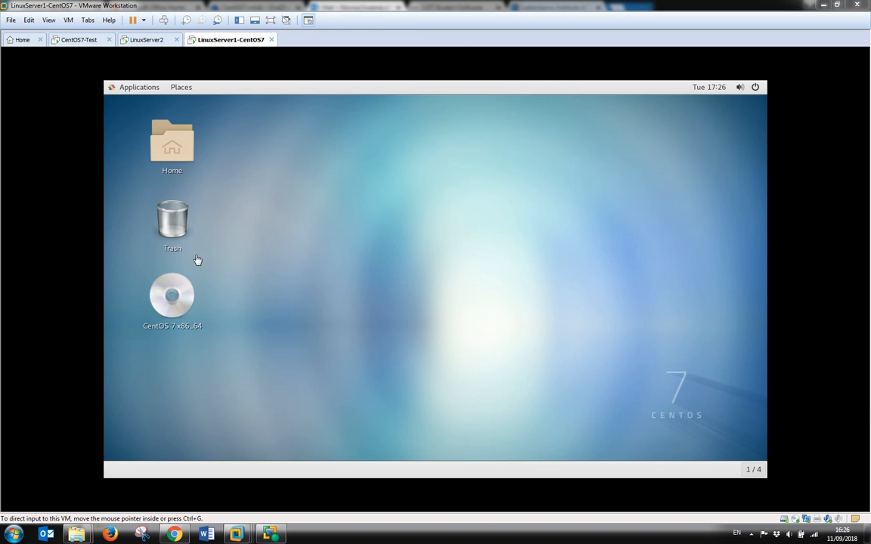
Launch Terminal from the Applications > Favorites menu inside the VM.
click(139, 93)
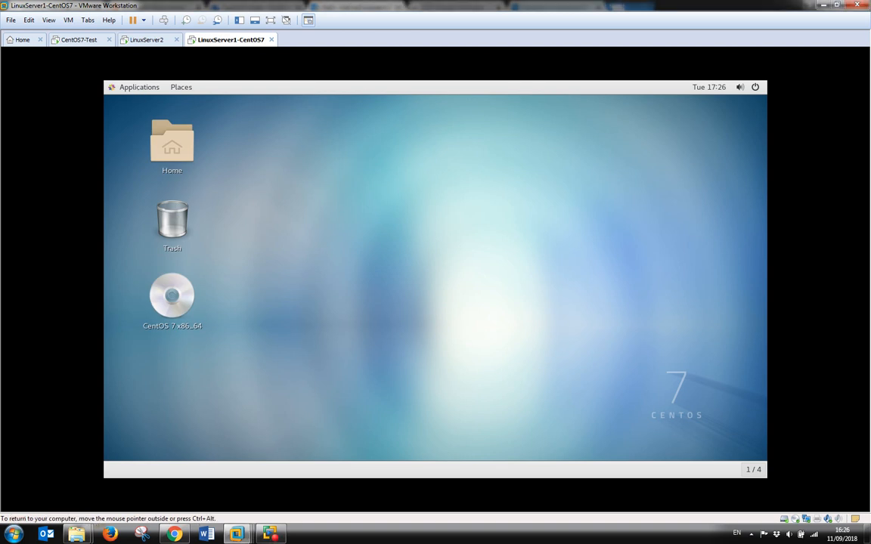
click(143, 92)
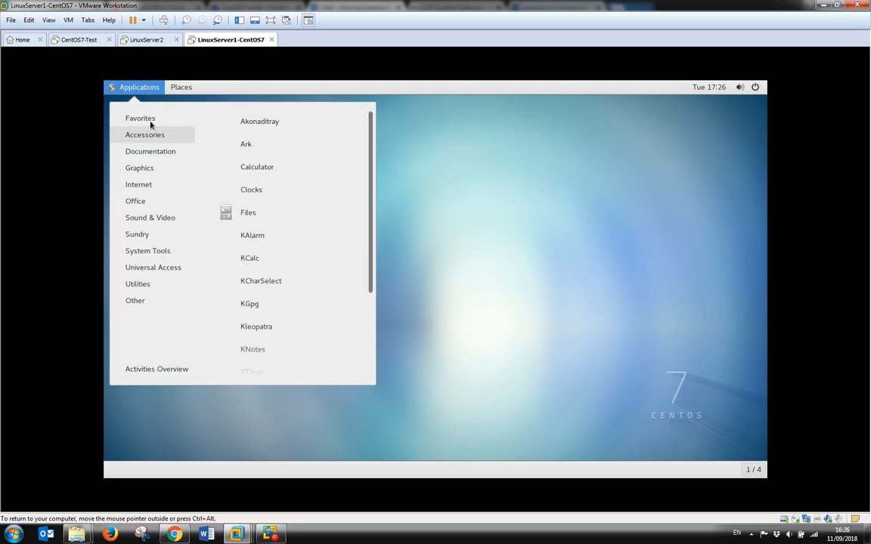
mouse_move(139, 119)
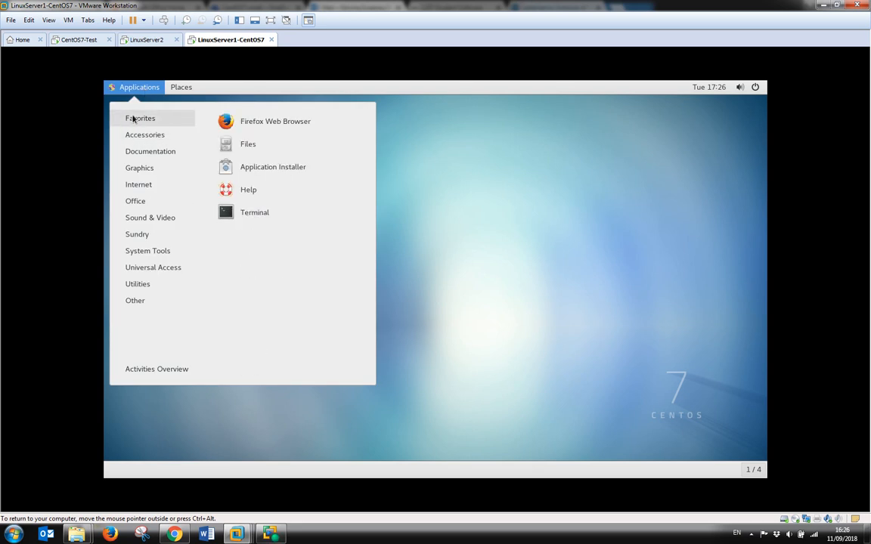
click(256, 215)
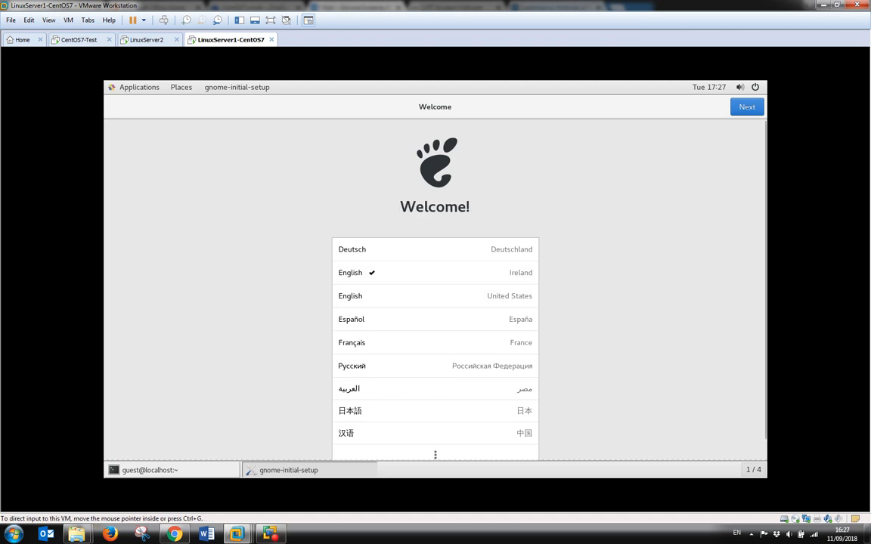
Pass the Welcome and Typing pages, turn Location Services off, skip Online Accounts, and start using CentOS.
click(744, 107)
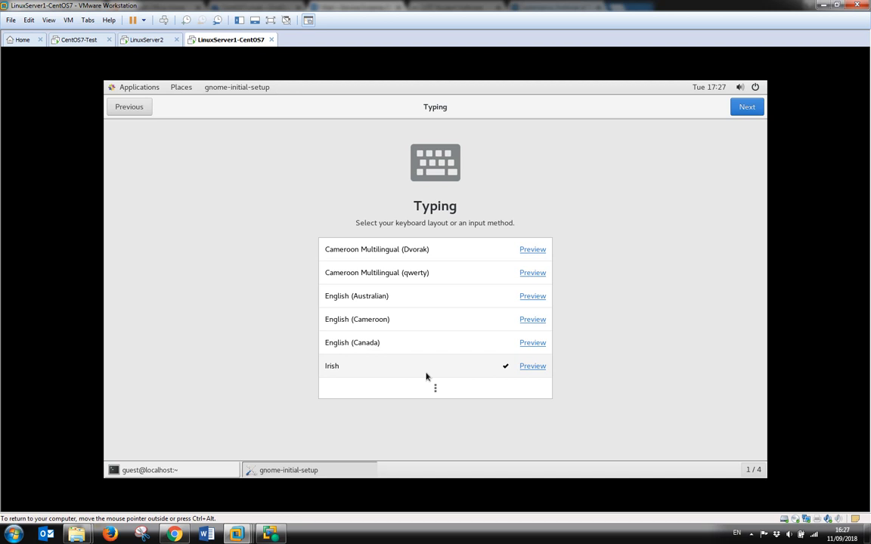
click(741, 109)
click(526, 243)
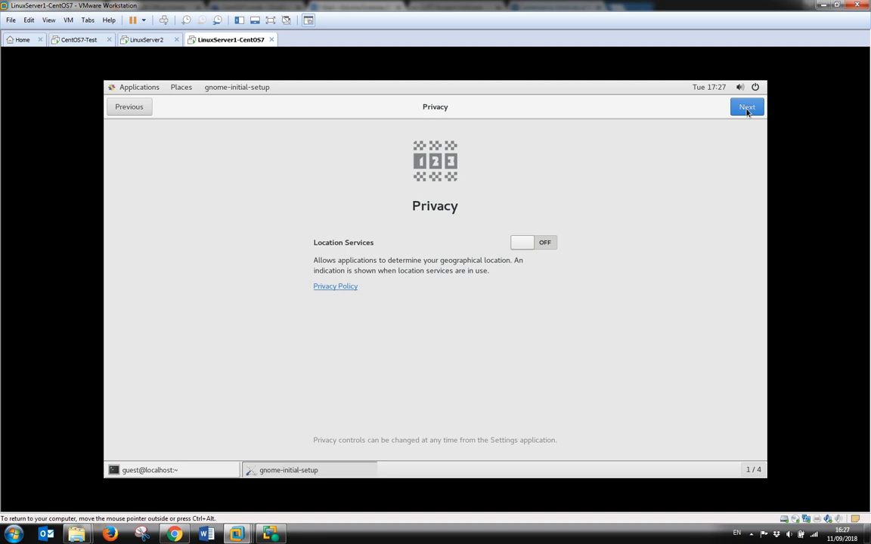
click(747, 109)
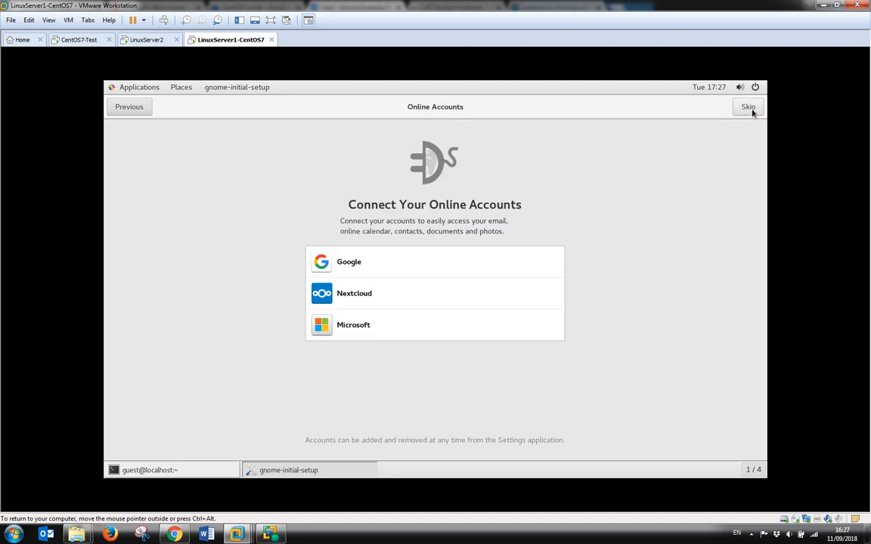
click(750, 109)
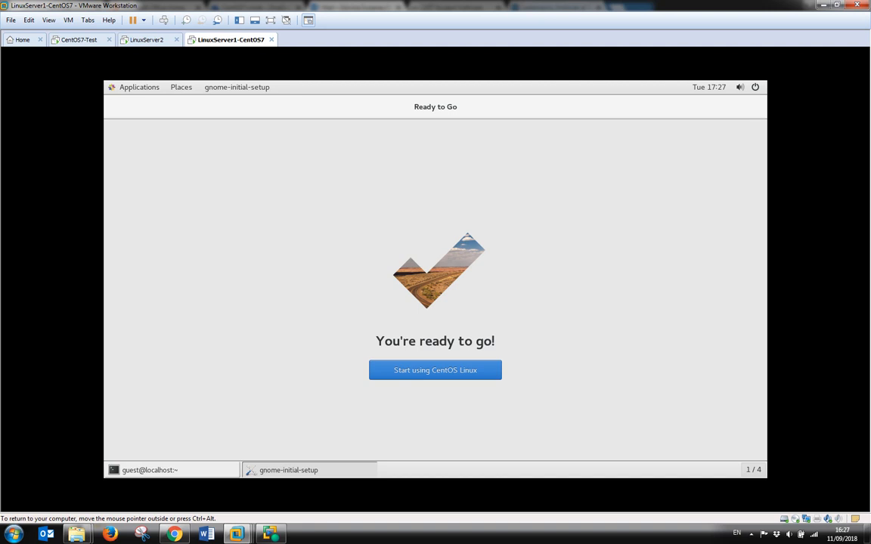
click(466, 370)
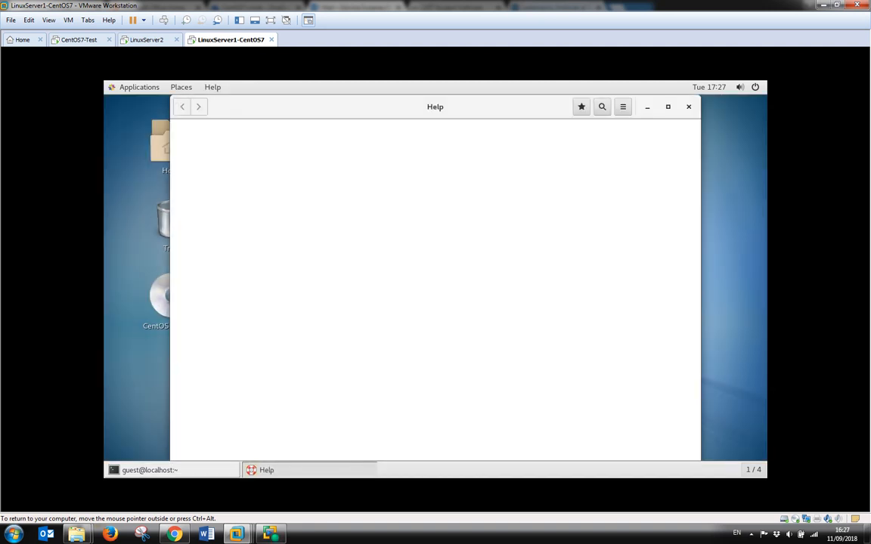
Close the GNOME Help window and run ls in the guest terminal.
click(688, 107)
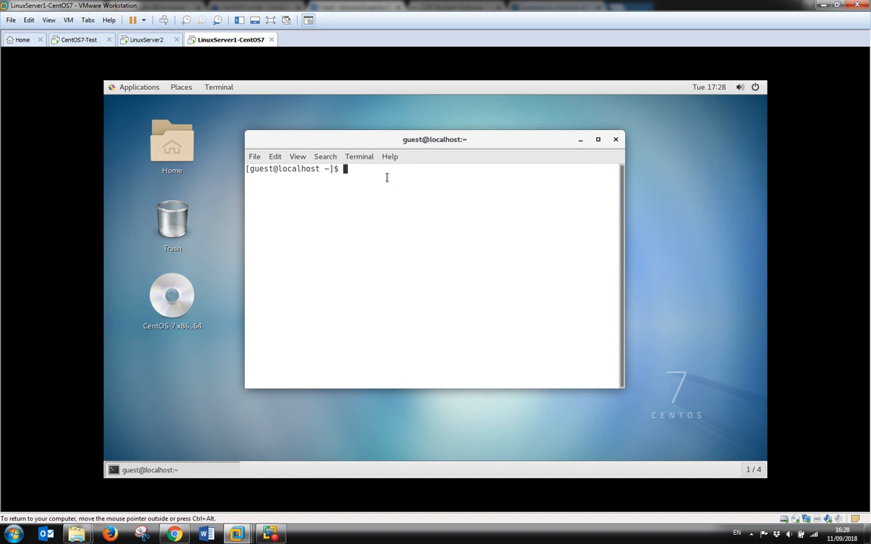
text(ls)
key(Return)
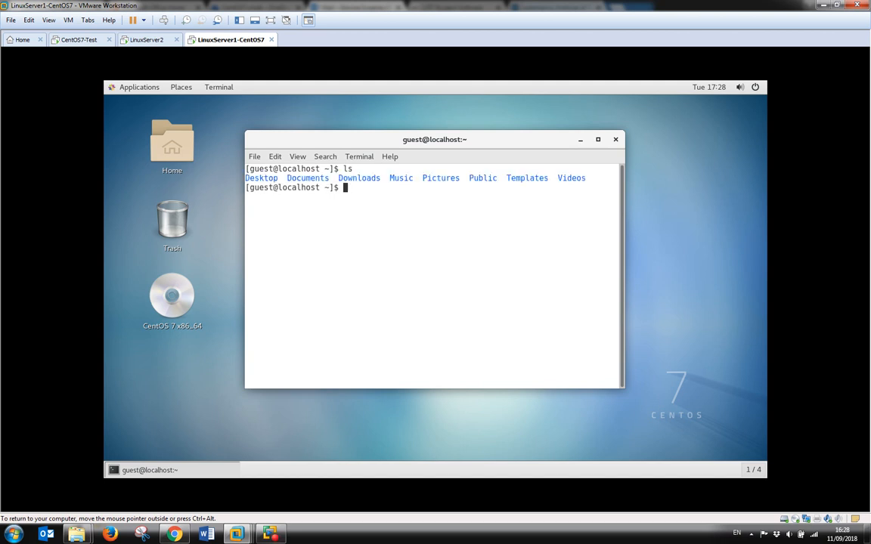